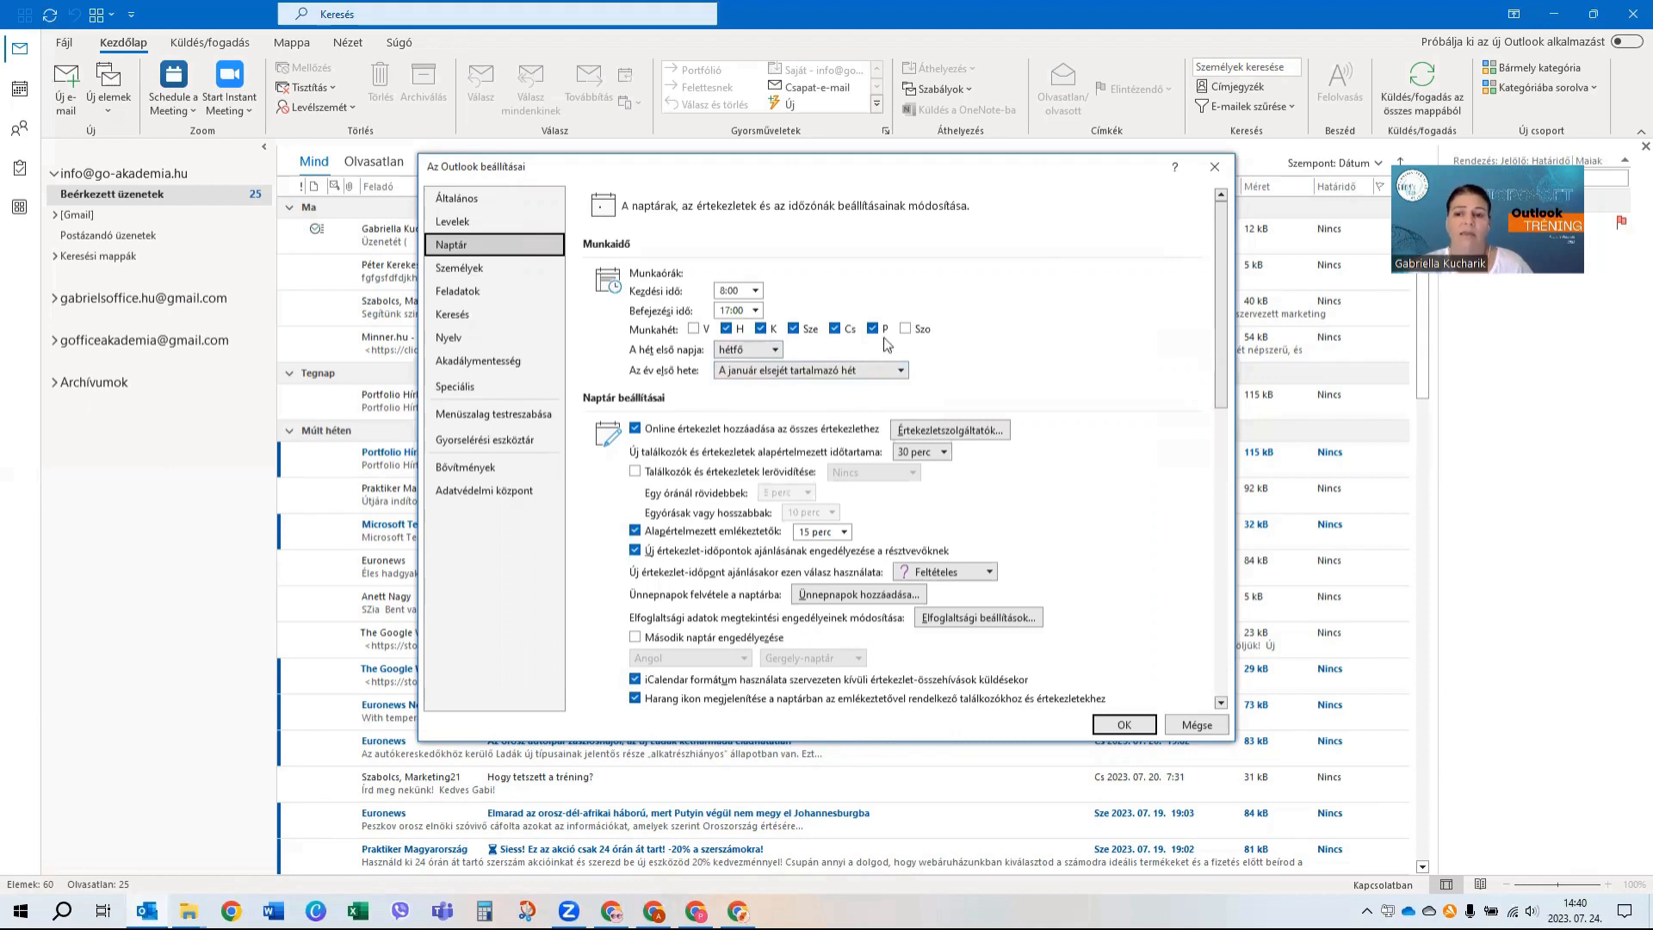
# Step: Set the first day of the week to hétfő and keep the year's first week as the one containing January 1
pyautogui.click(771, 353)
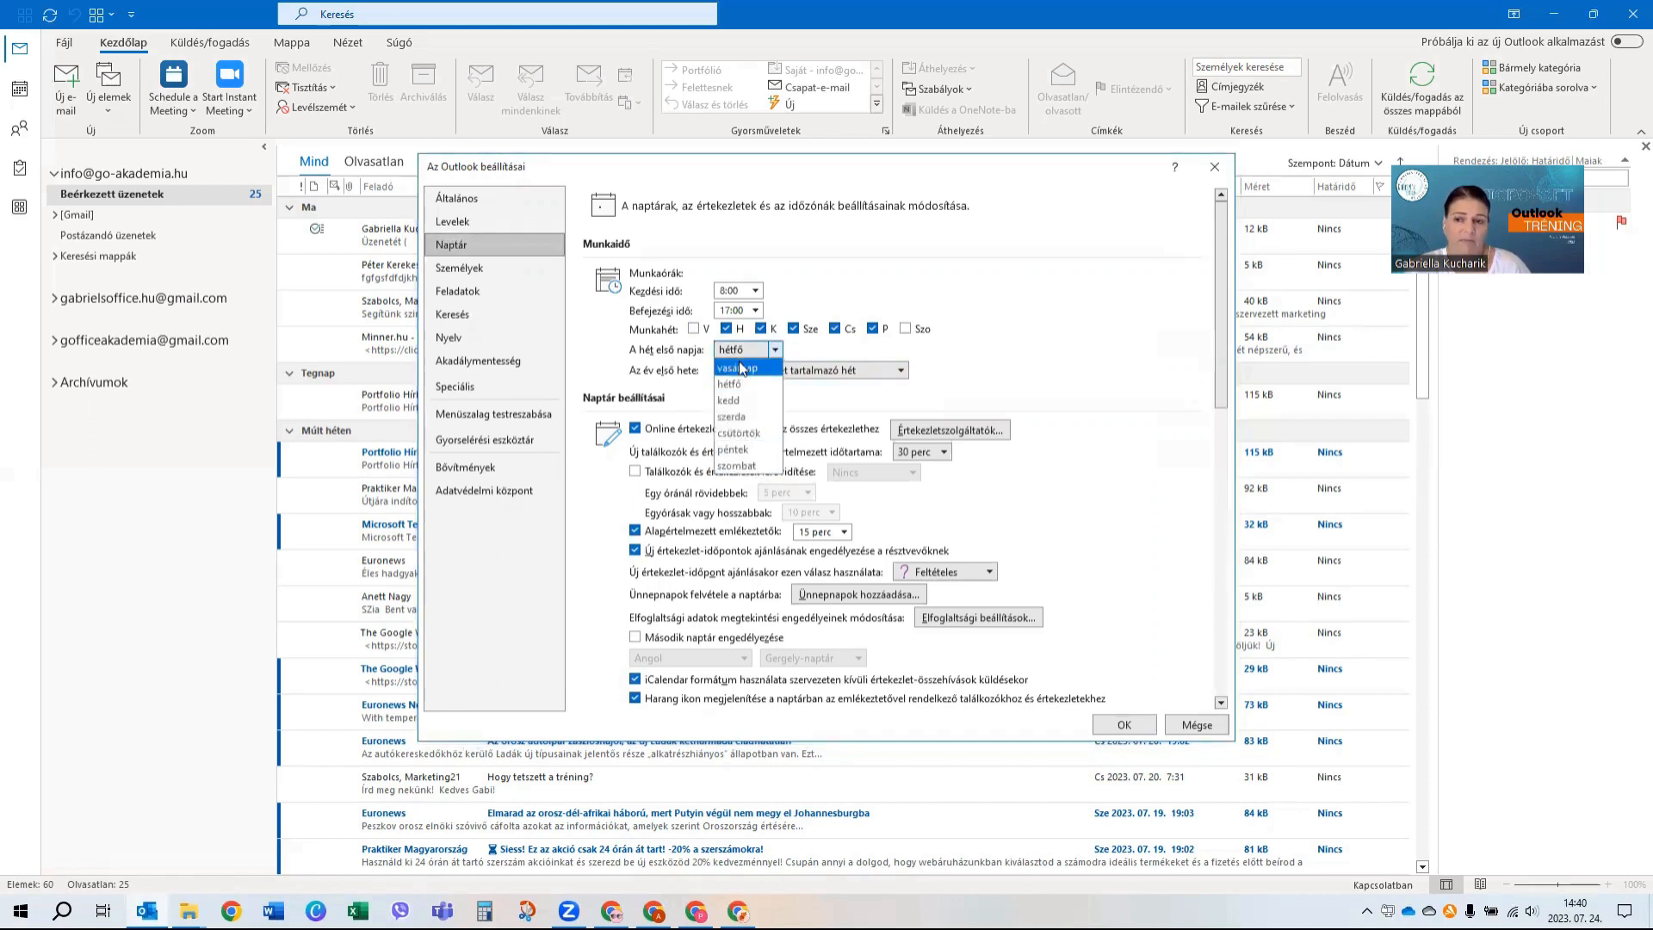
pyautogui.click(755, 386)
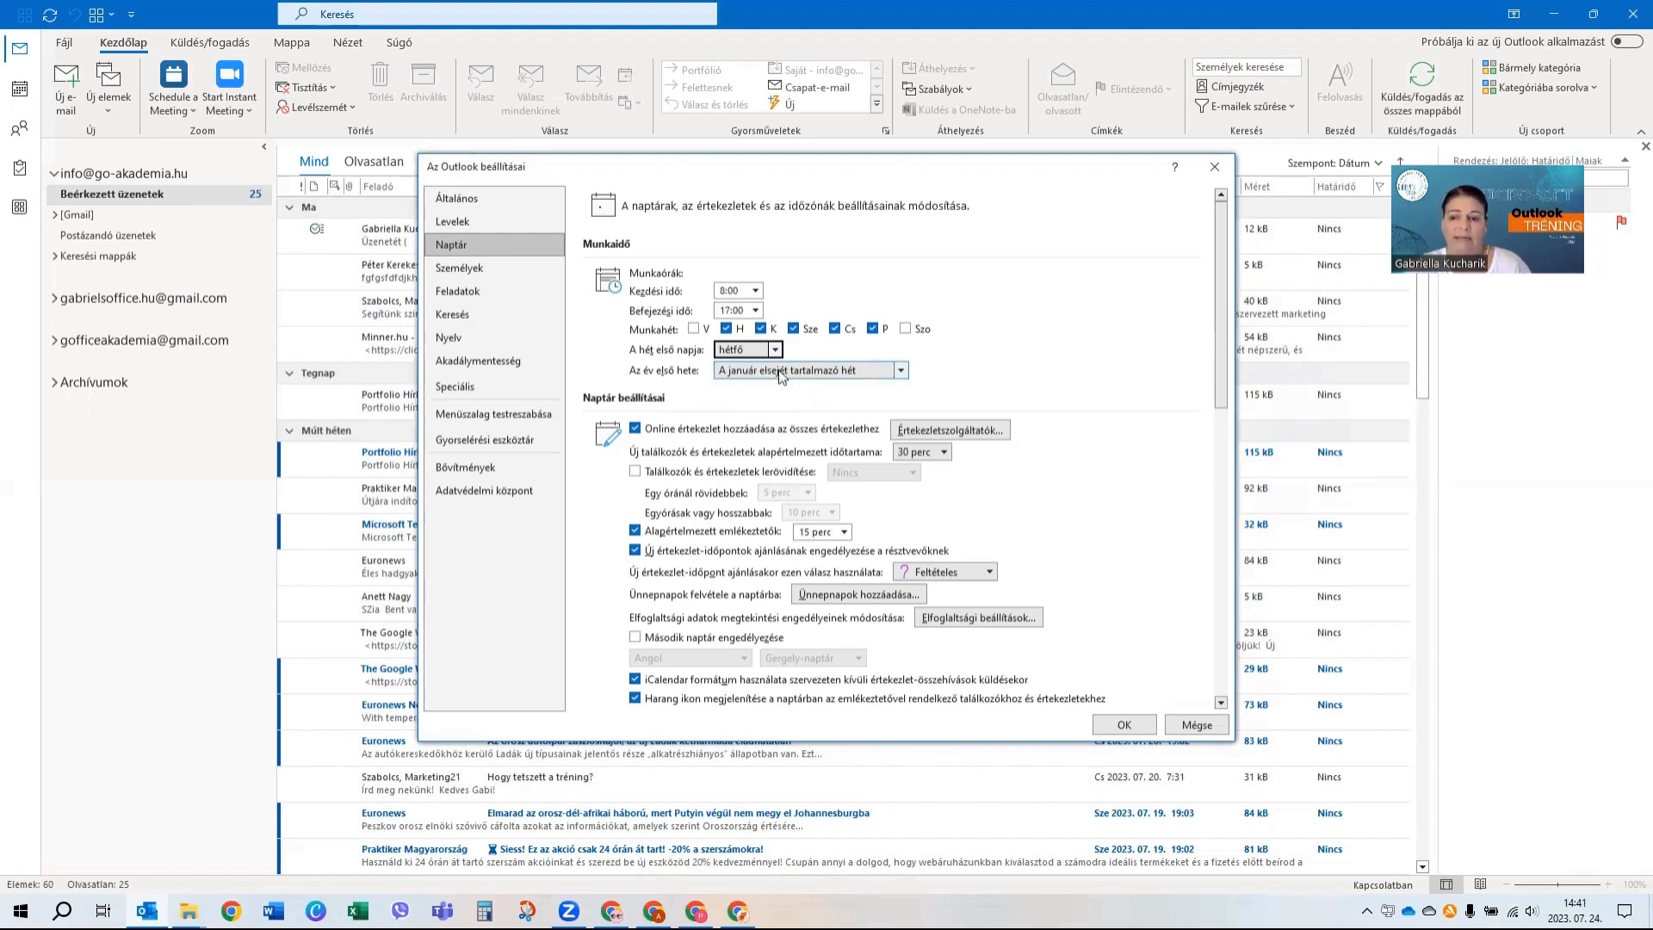
pyautogui.click(782, 372)
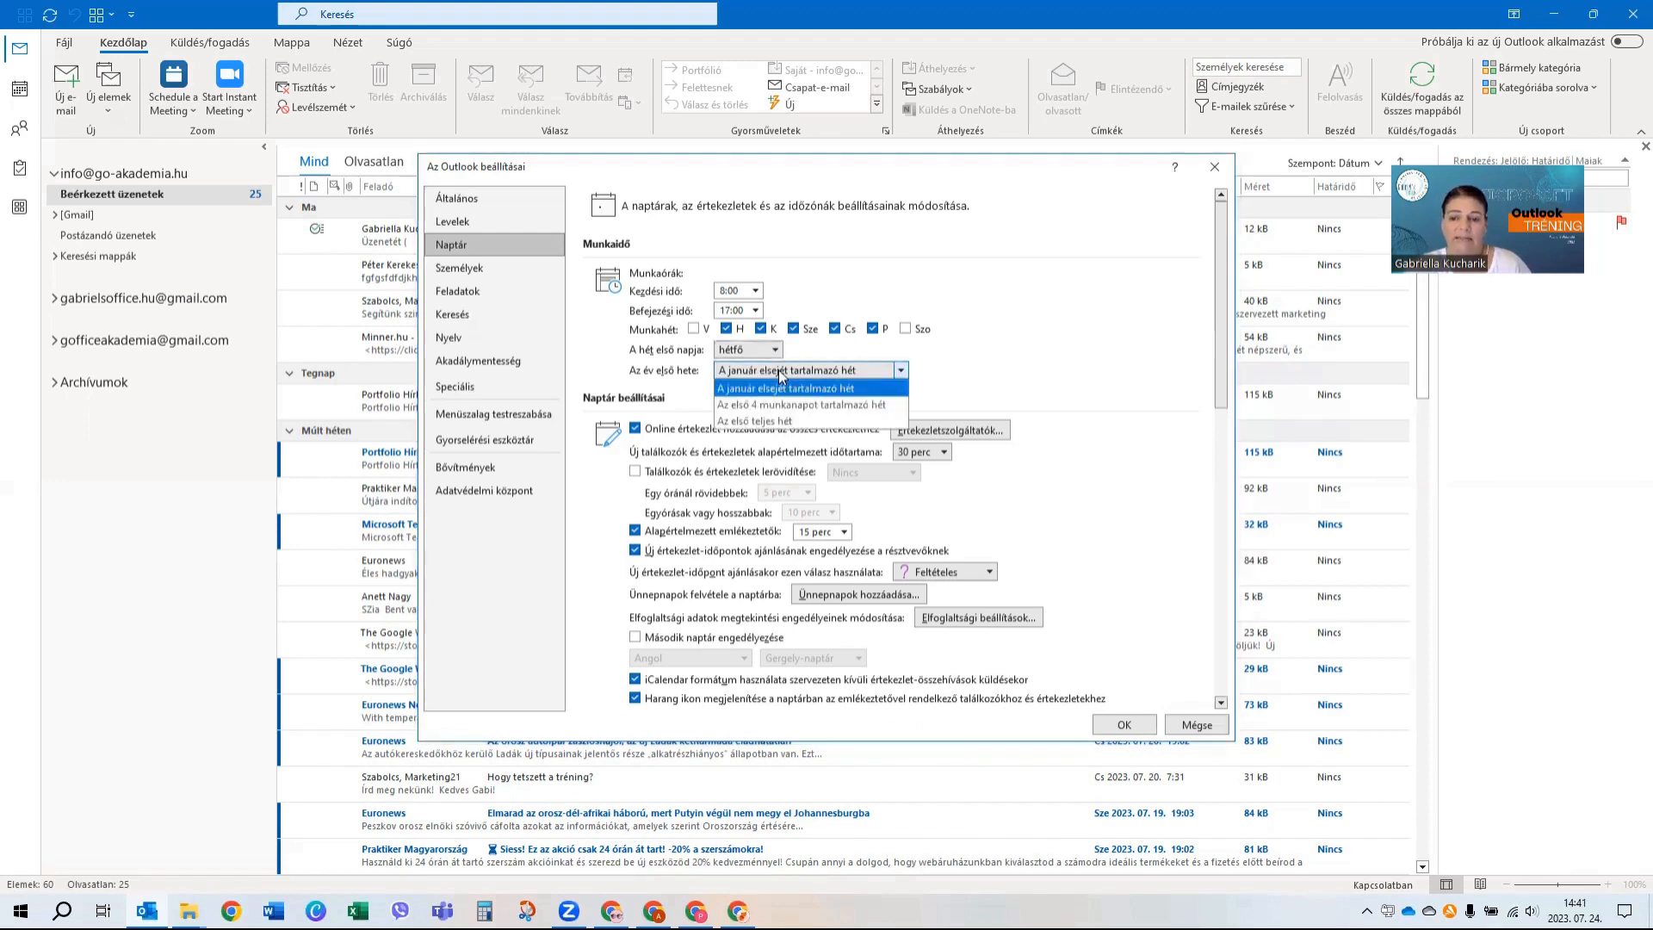
pyautogui.click(805, 372)
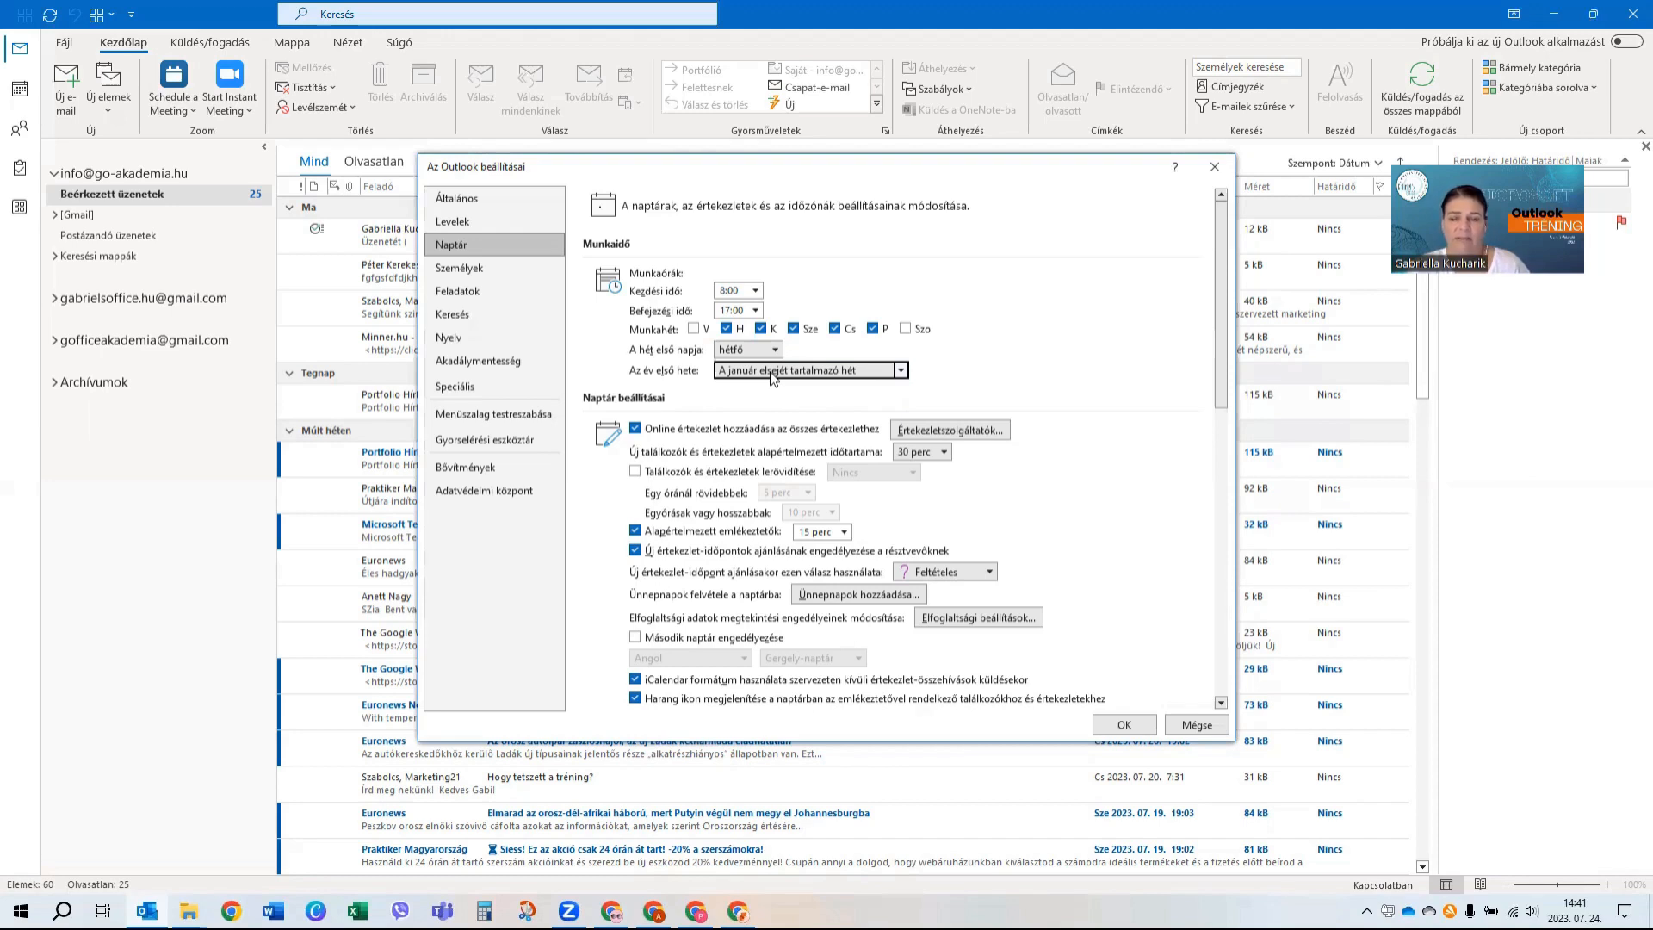
# Step: Set the default duration of new appointments and meetings to 1 óra
pyautogui.scroll(-1, 732, 558)
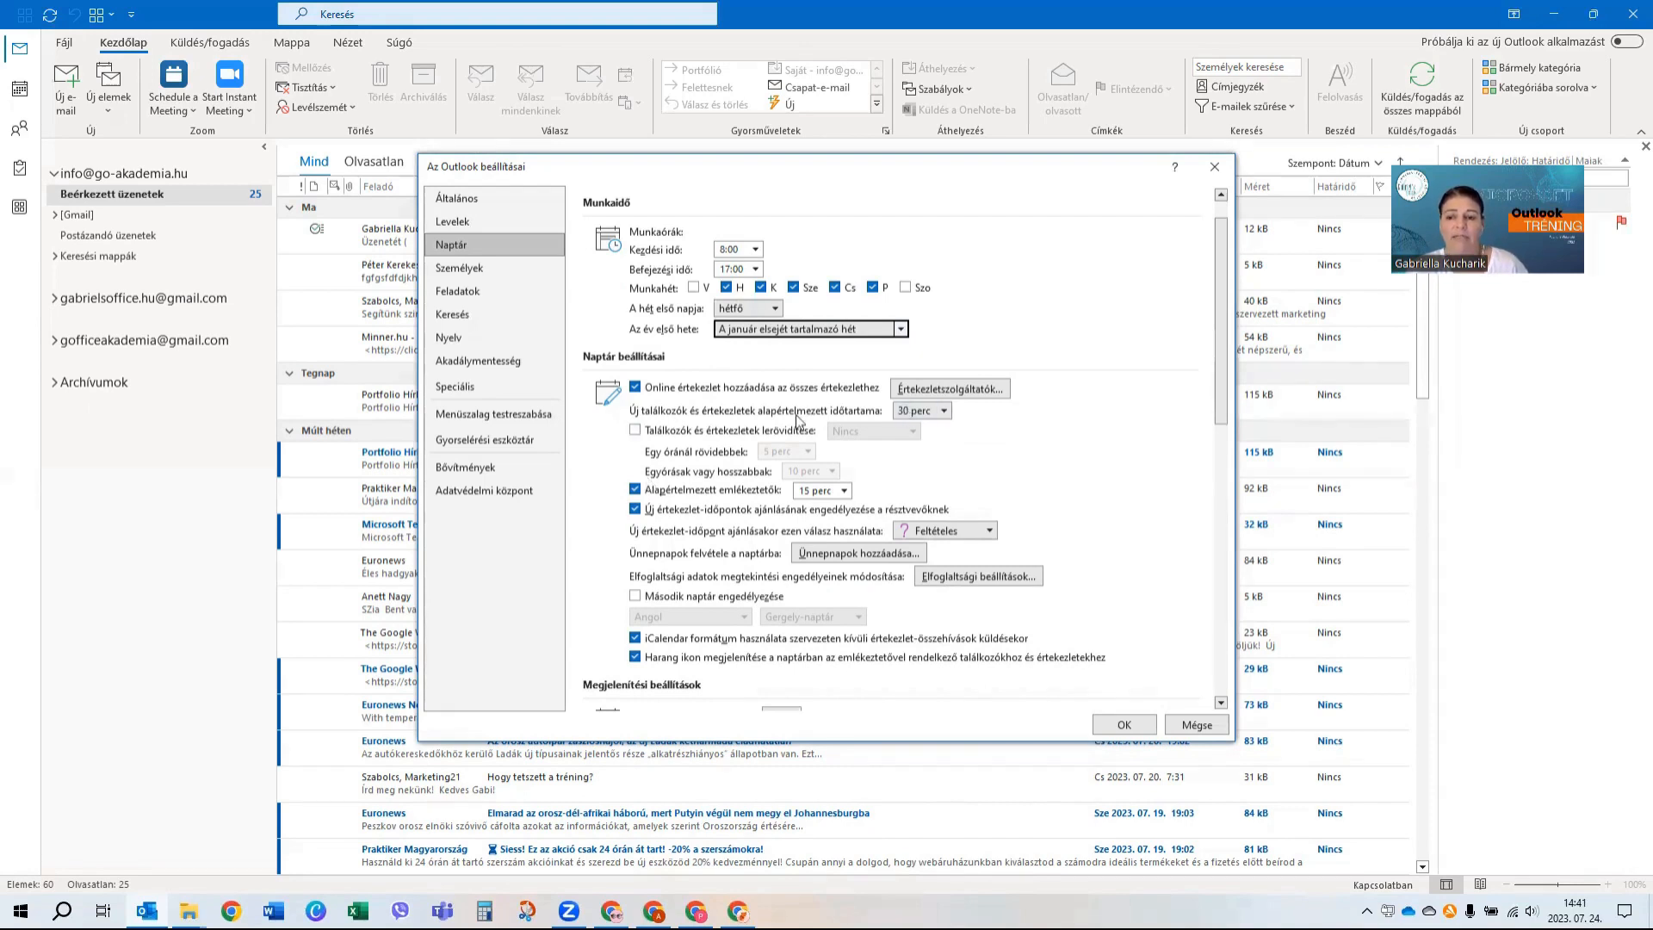
pyautogui.click(944, 411)
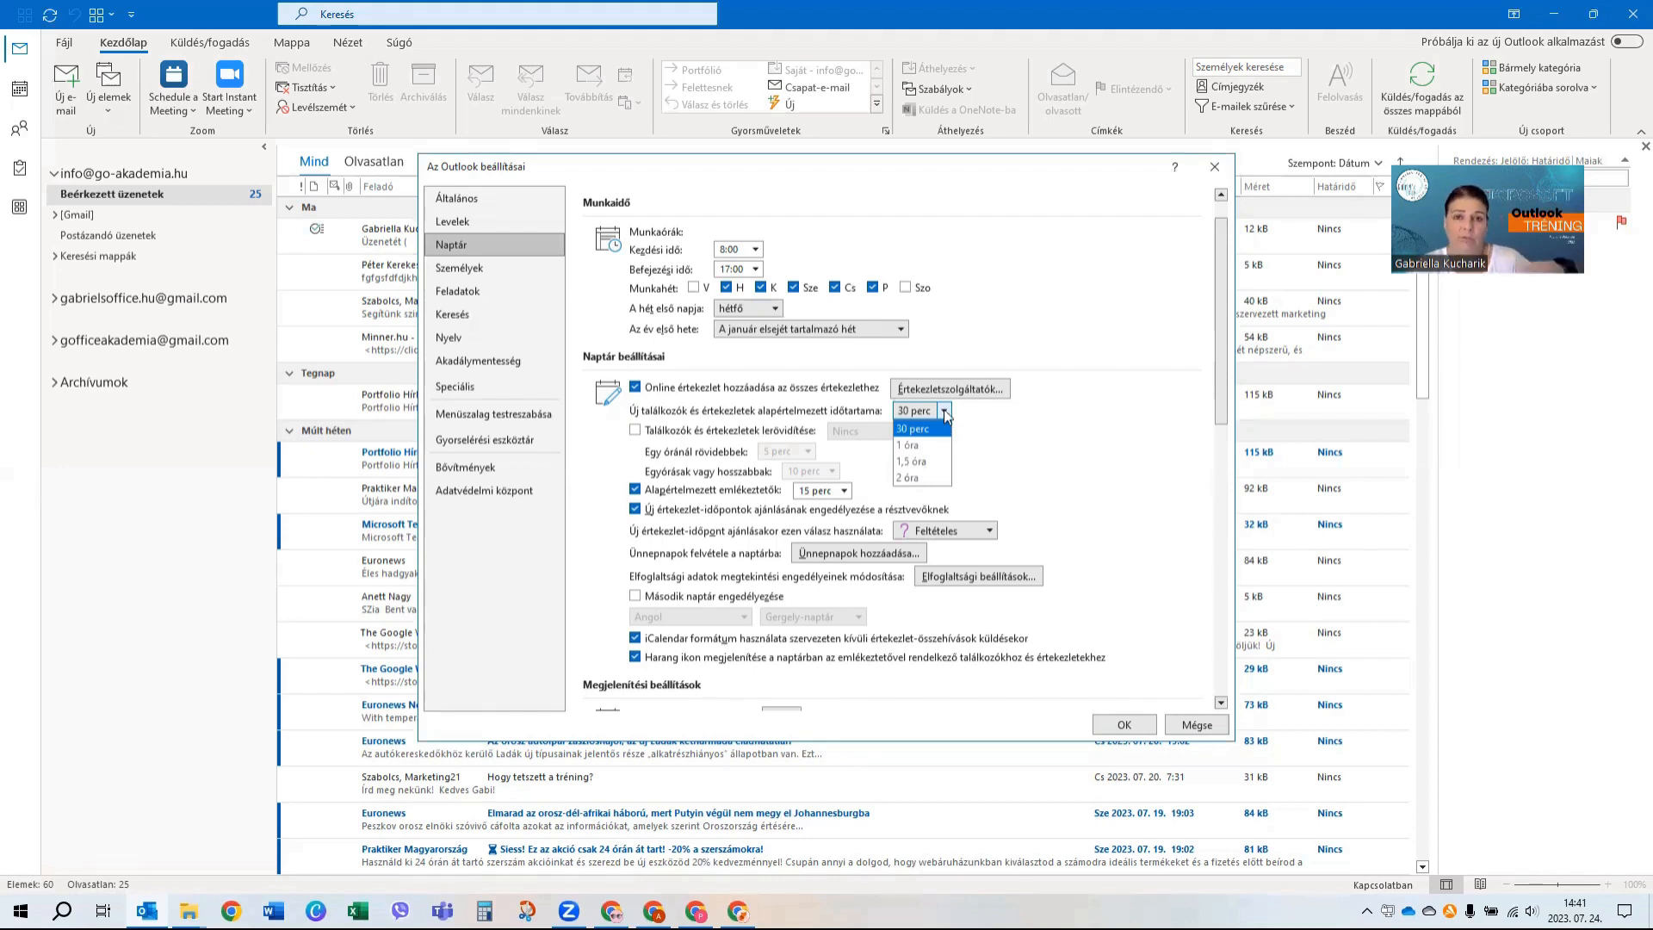
pyautogui.click(940, 446)
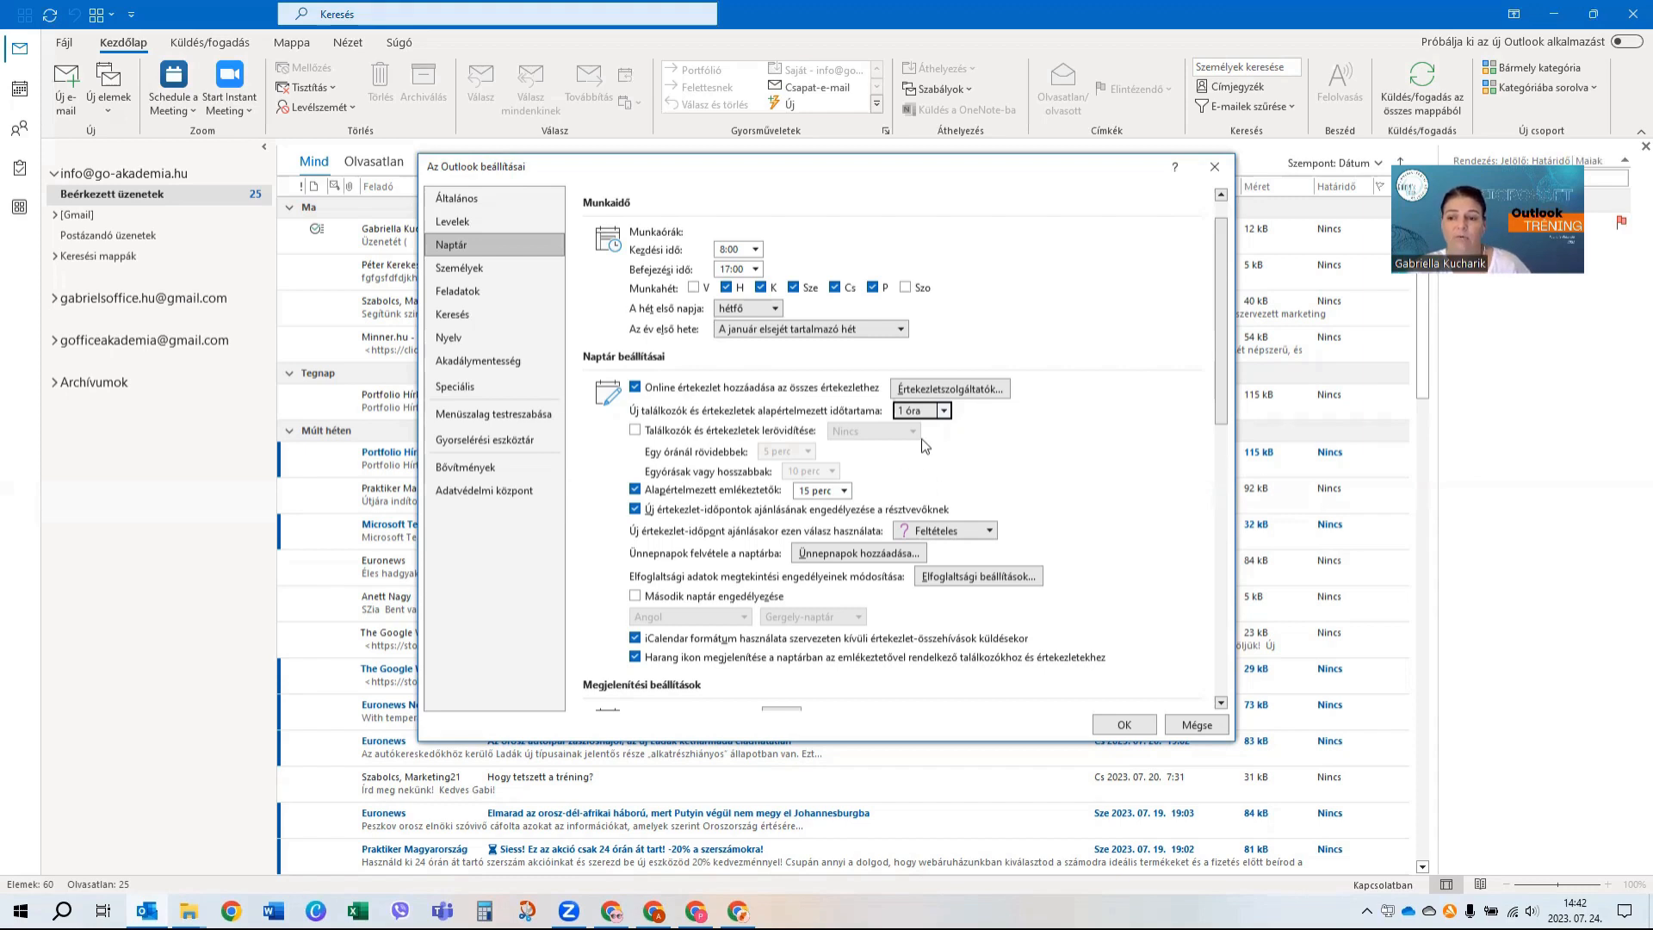
pyautogui.click(943, 411)
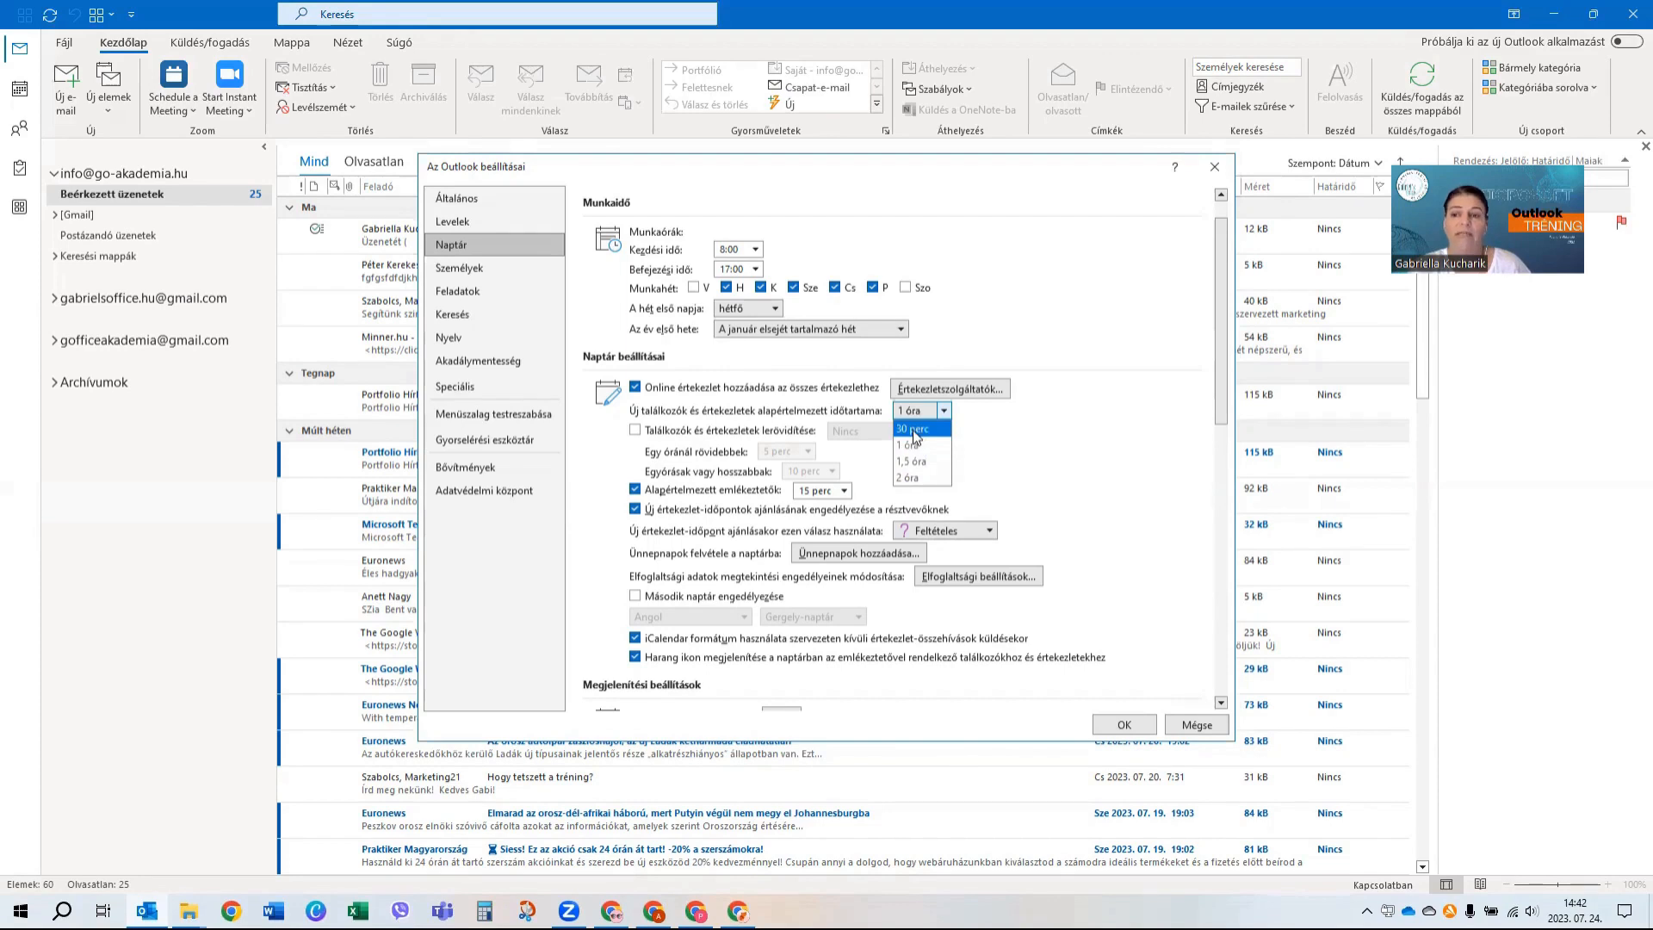
pyautogui.press('Escape')
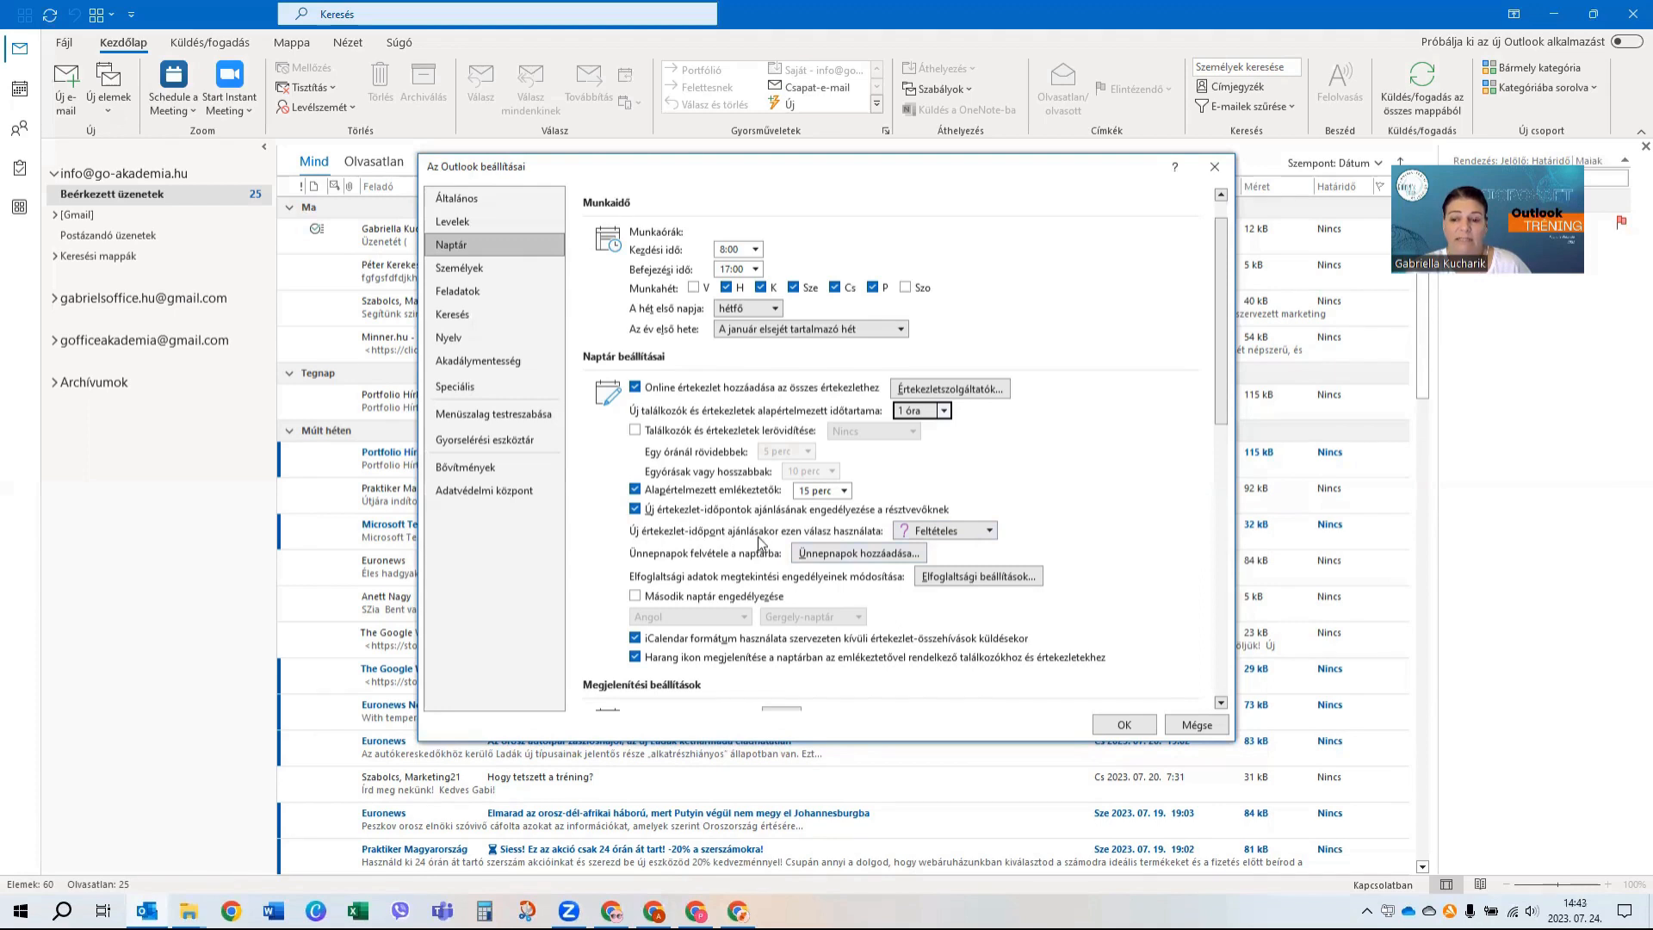
# Step: Review the response choices used when proposing new meeting times, leaving Feltételes selected
pyautogui.click(988, 534)
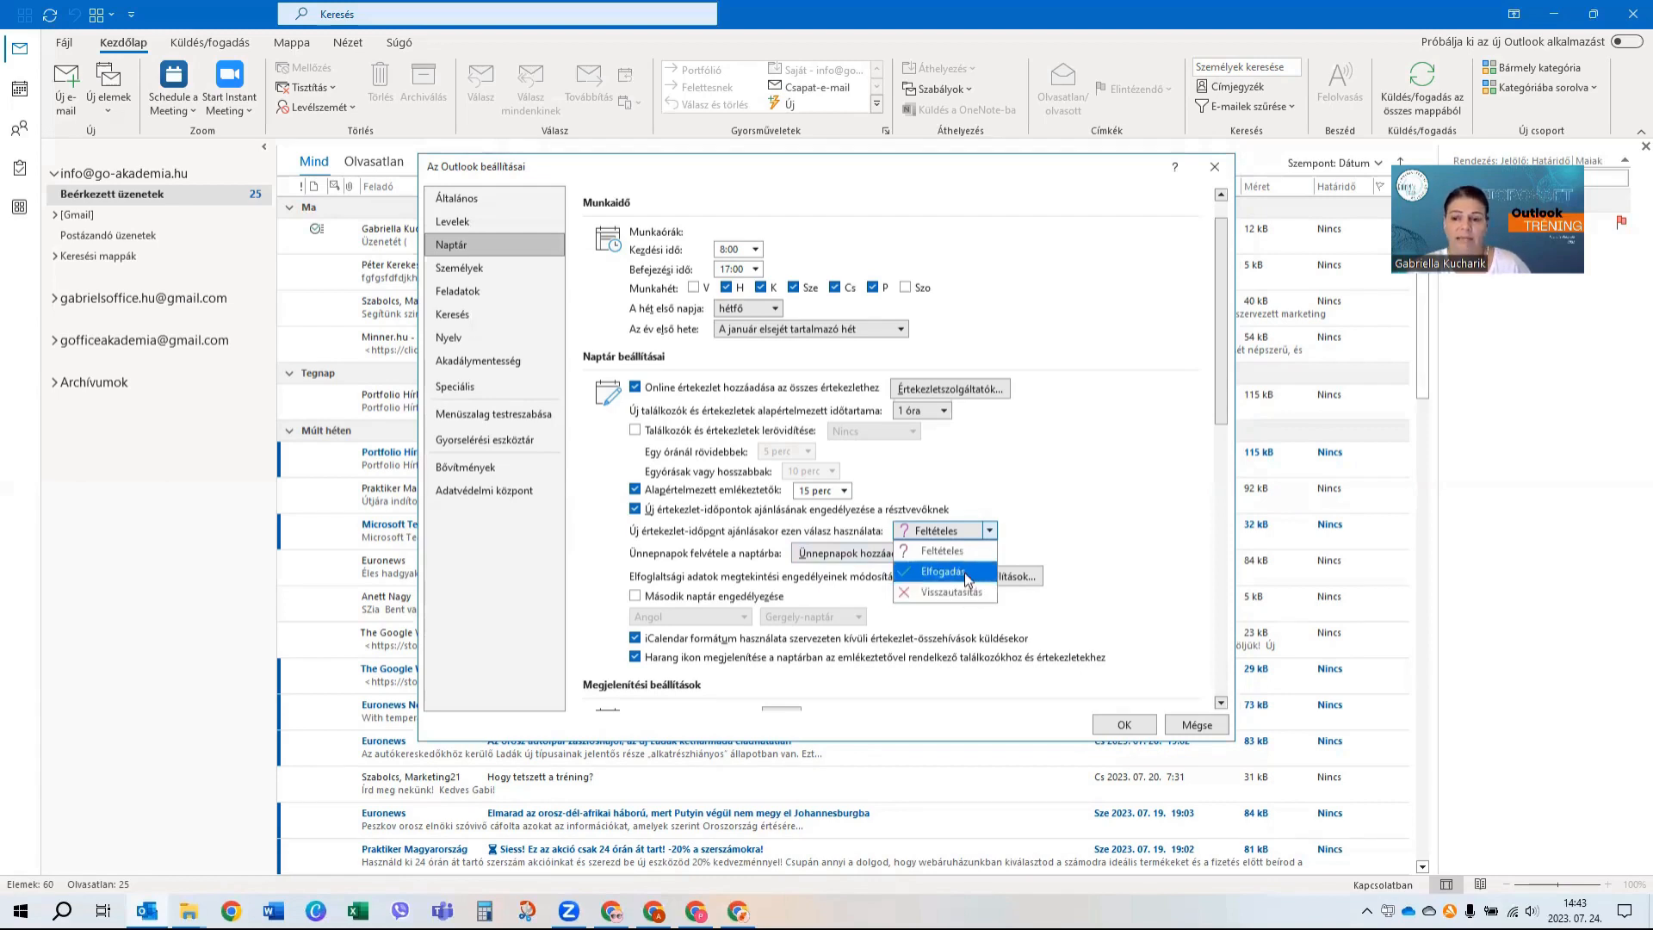
pyautogui.click(912, 534)
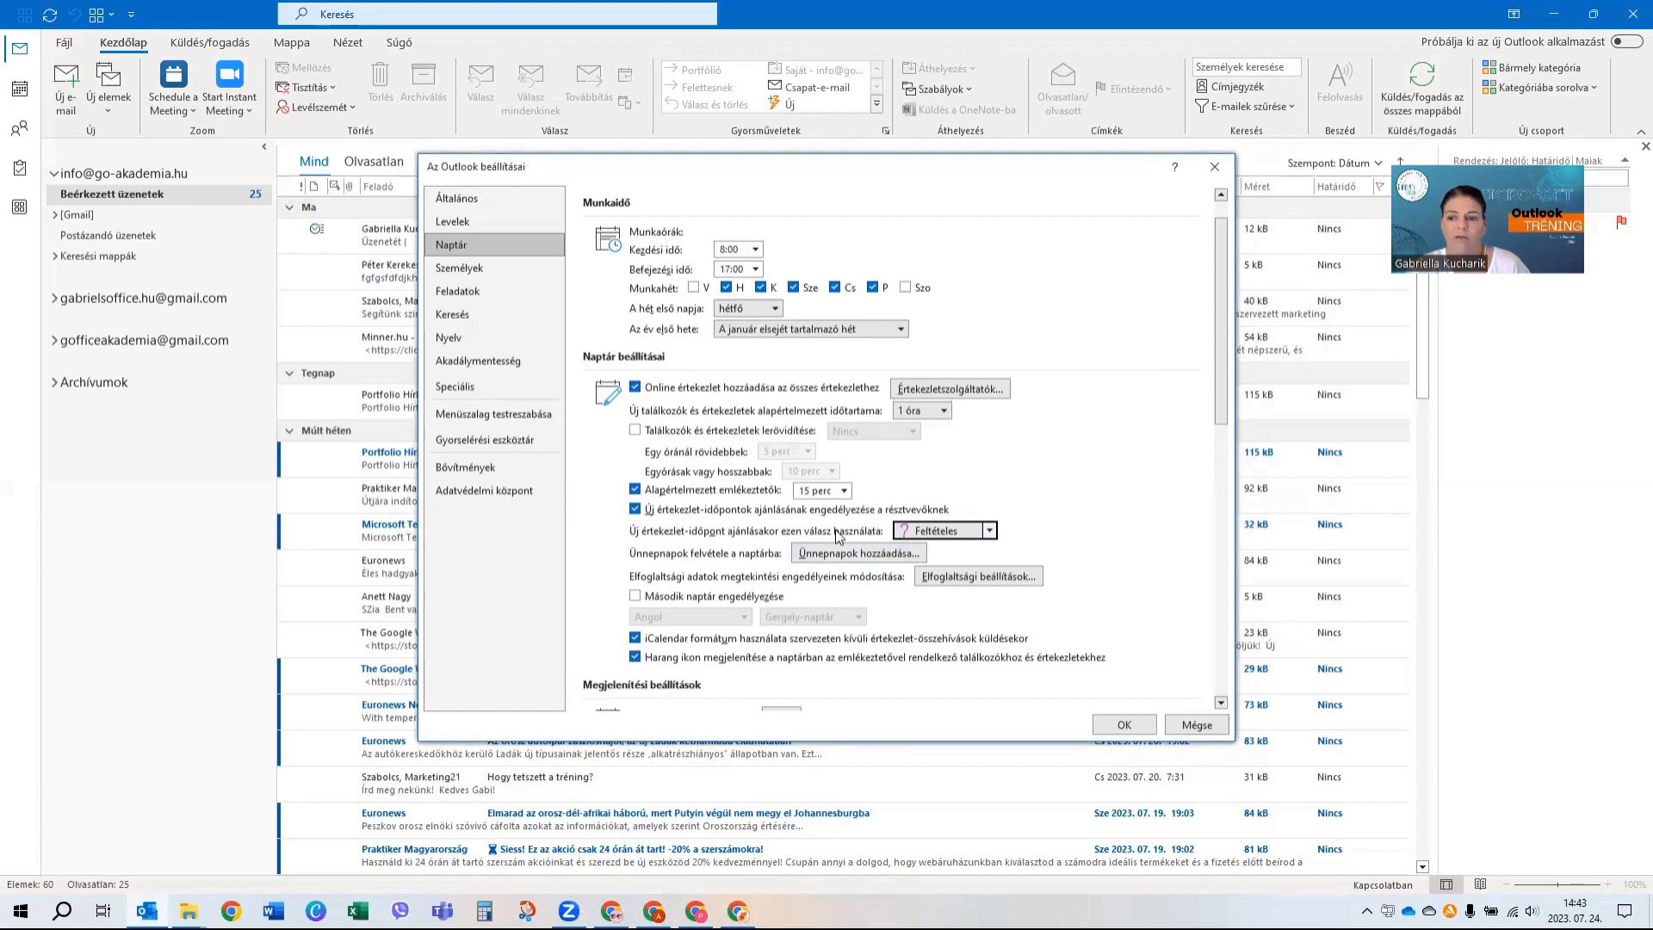
# Step: Browse the countries whose holidays can be added to the calendar, and close the list without adding any
pyautogui.scroll(-2, 836, 529)
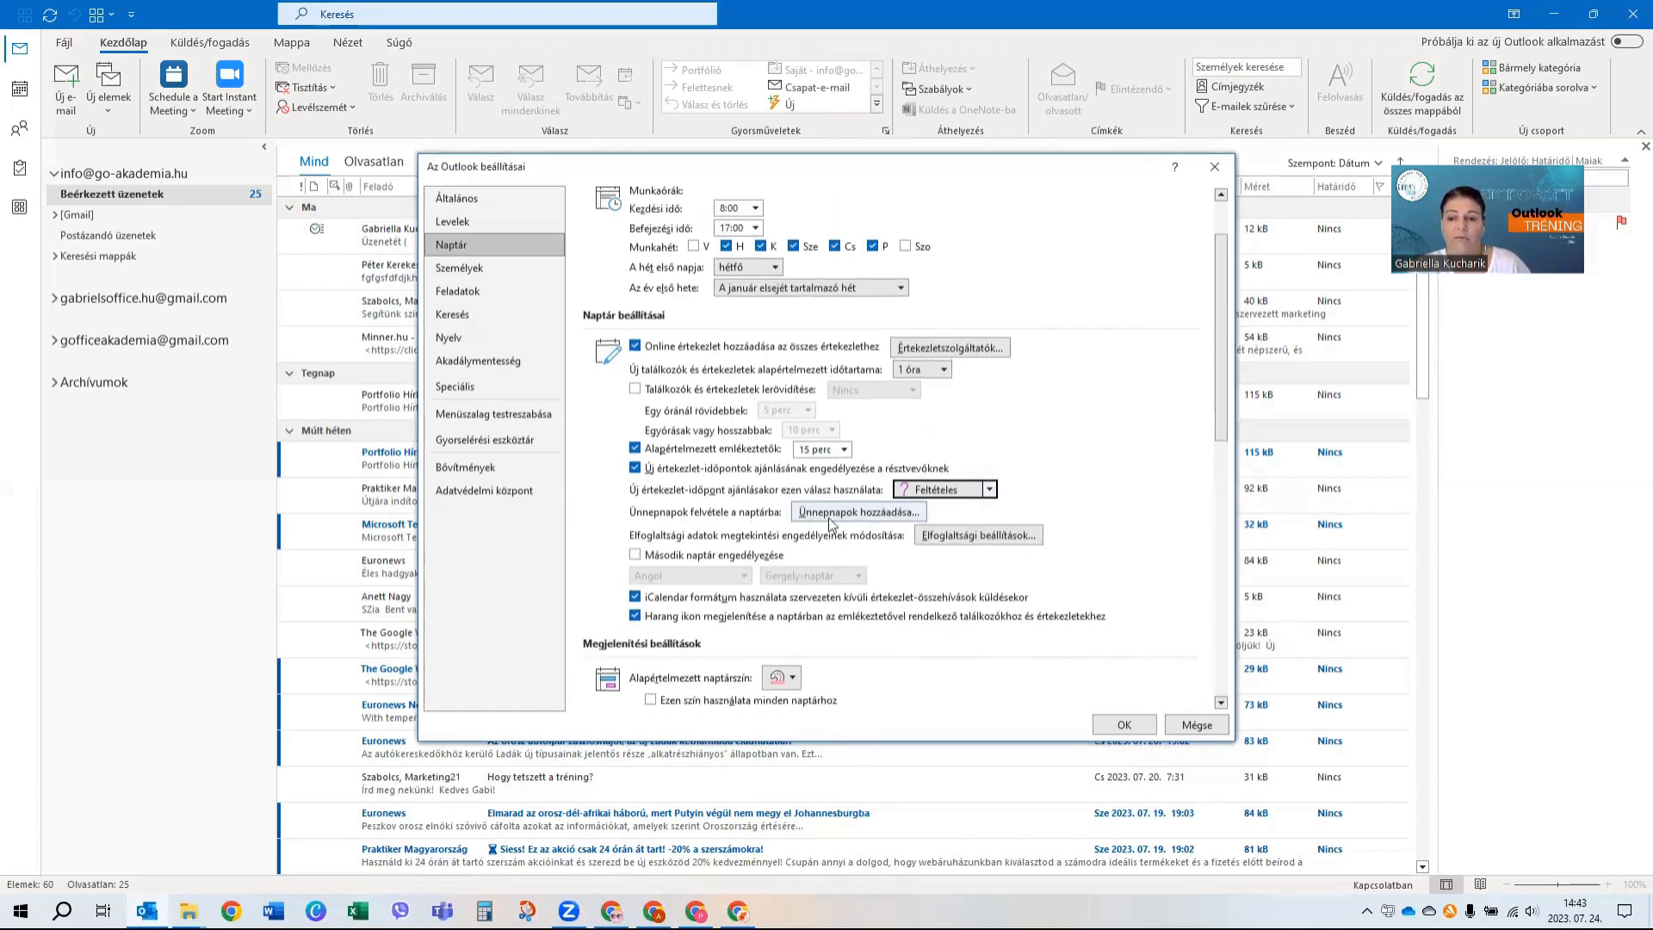
pyautogui.click(831, 513)
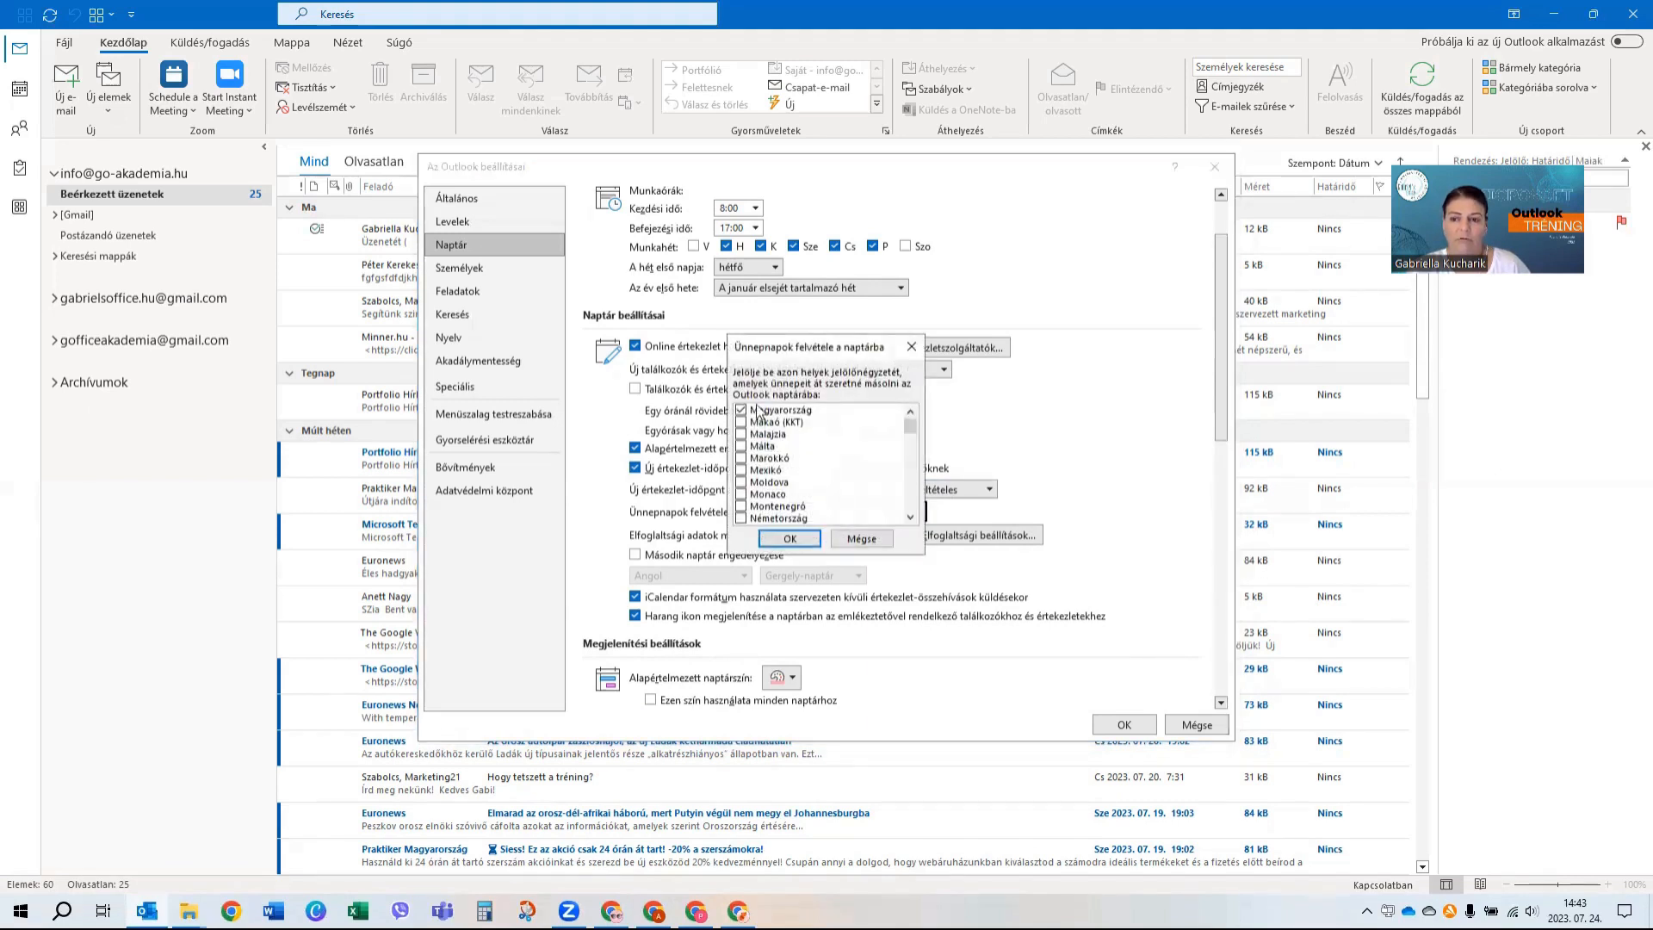
pyautogui.click(912, 347)
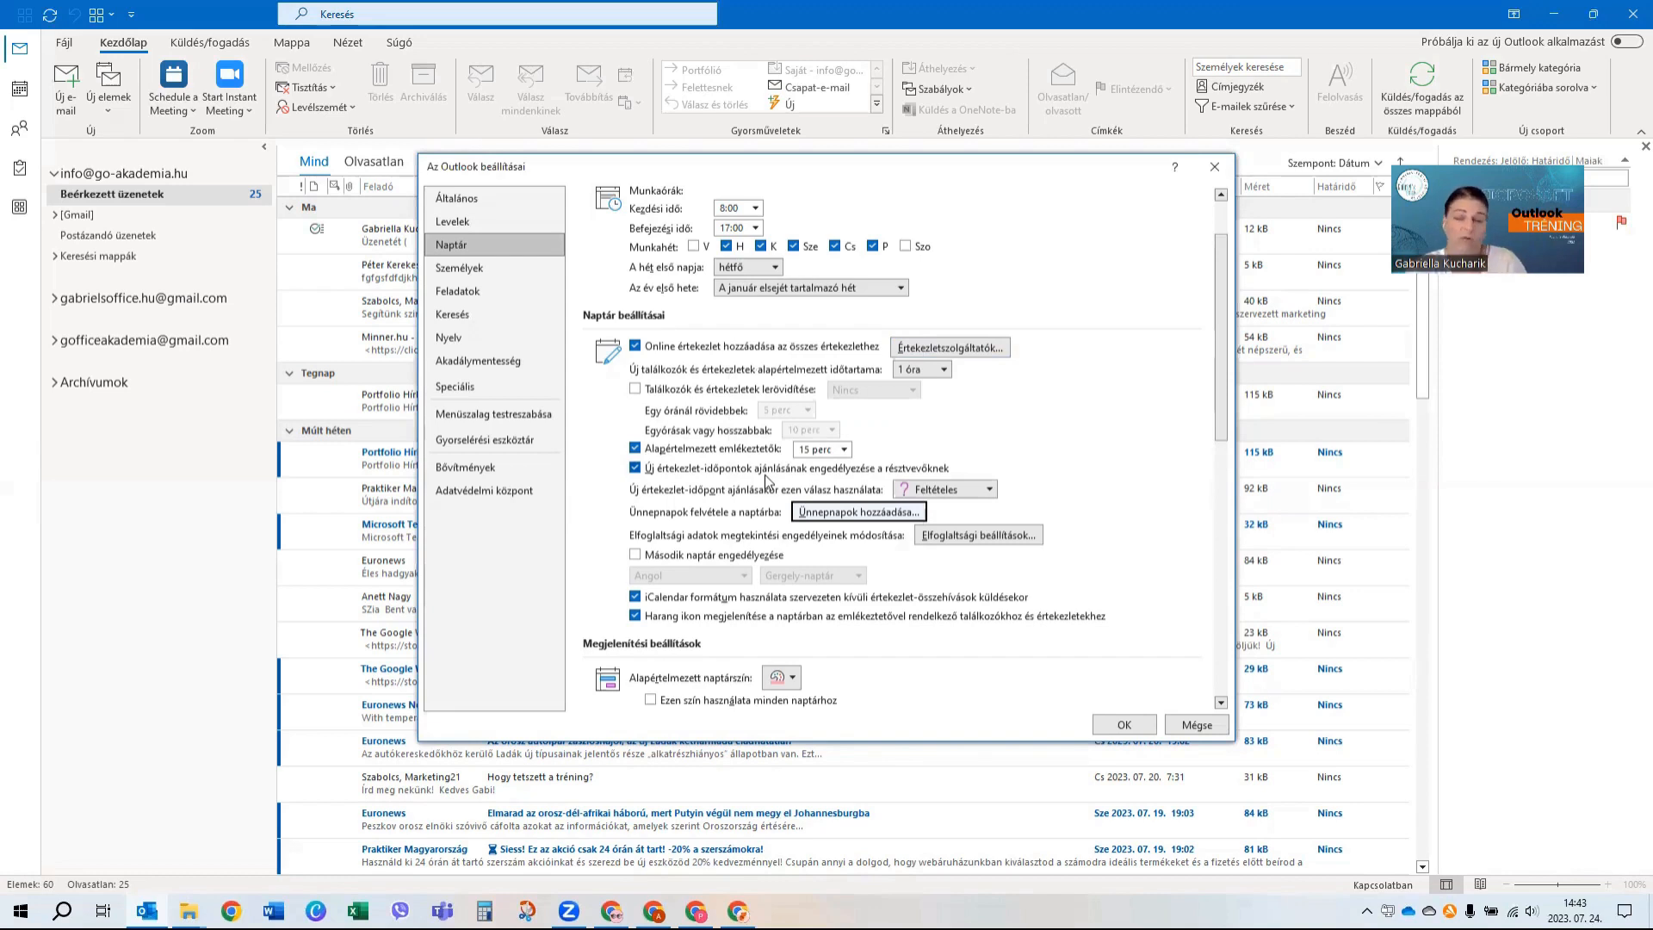
pyautogui.click(876, 513)
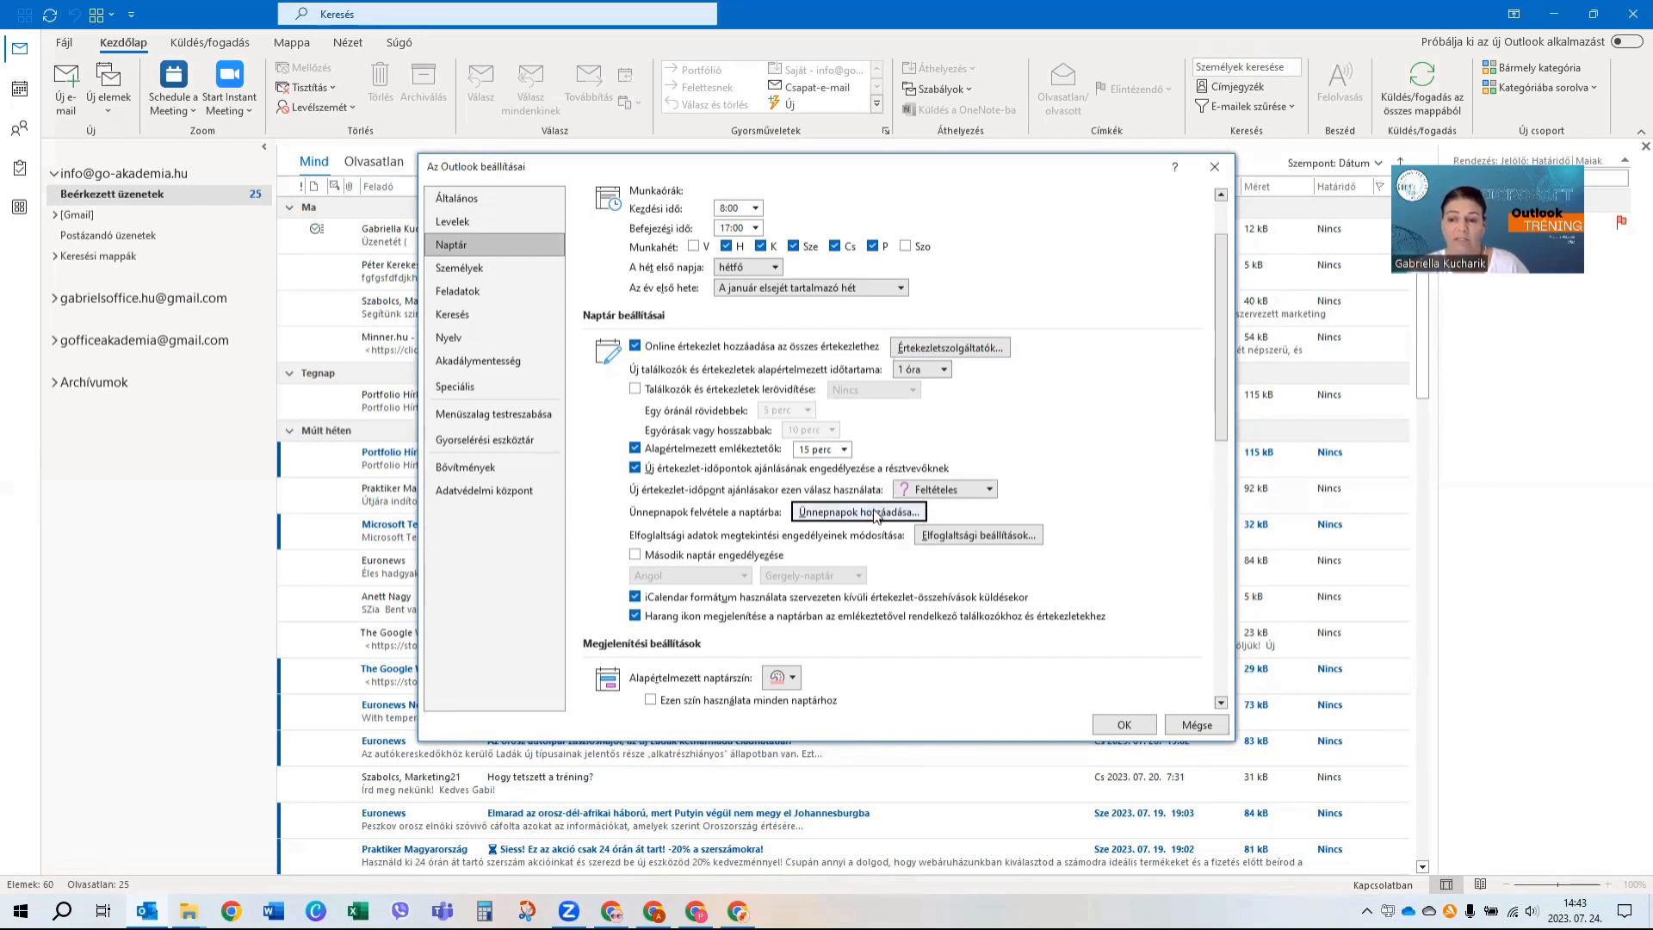
pyautogui.scroll(-10, 863, 448)
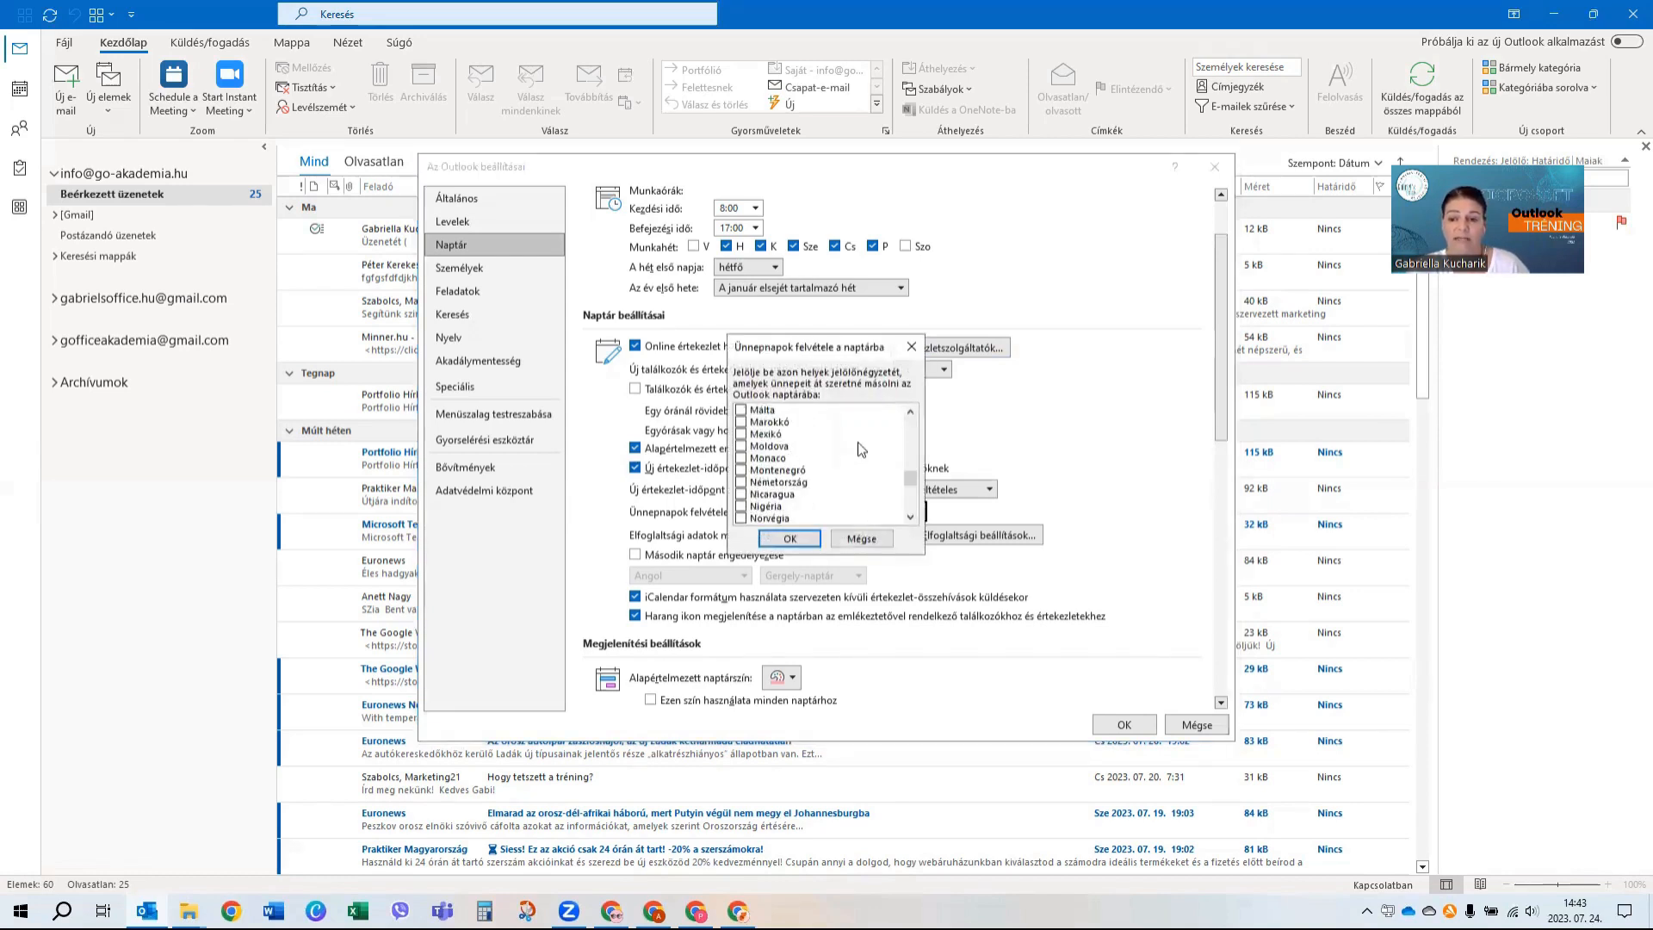
pyautogui.scroll(-2, 862, 448)
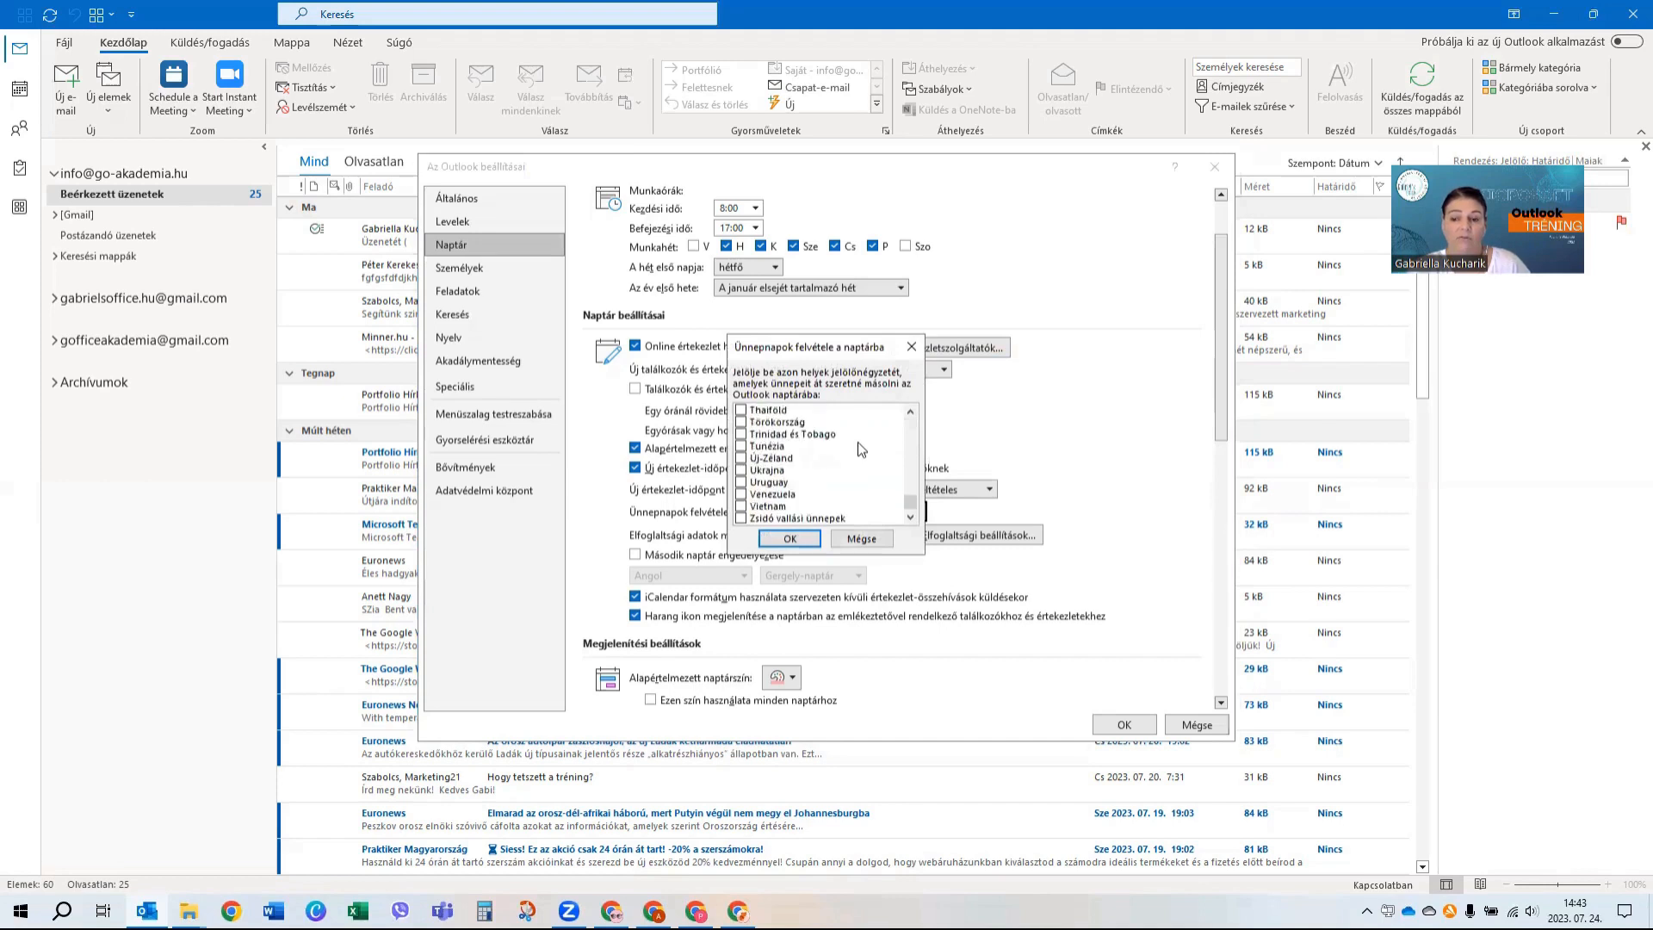
pyautogui.scroll(20, 862, 448)
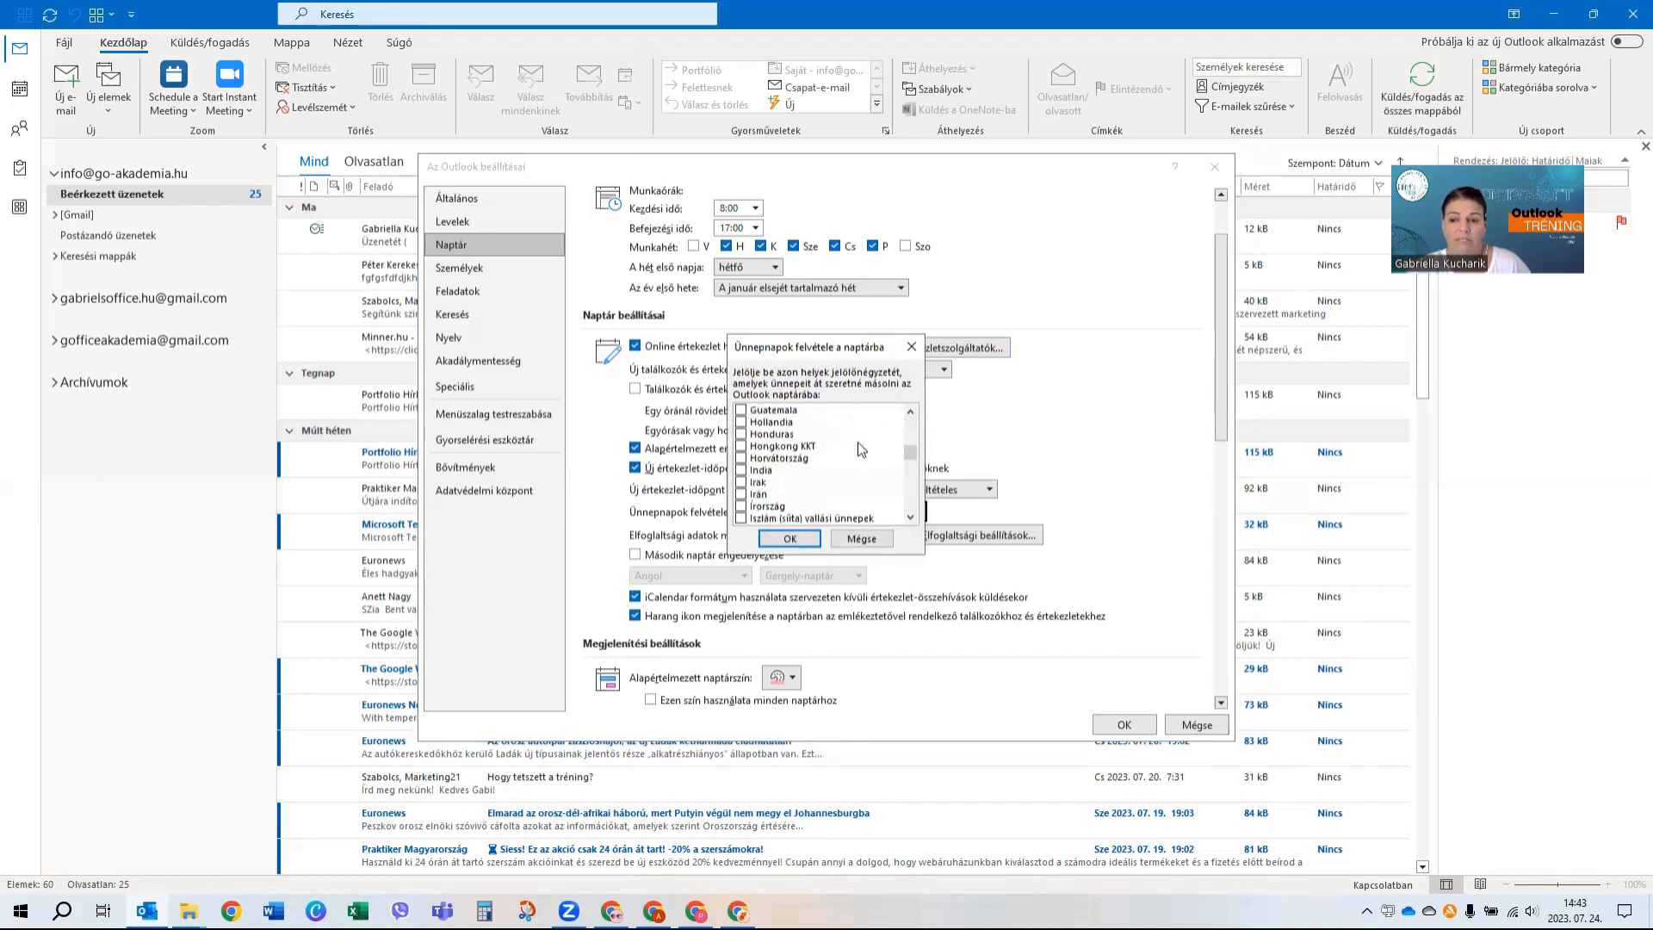
pyautogui.click(911, 346)
# Step: View the internet free/busy settings and close them without changes
pyautogui.scroll(-1, 746, 504)
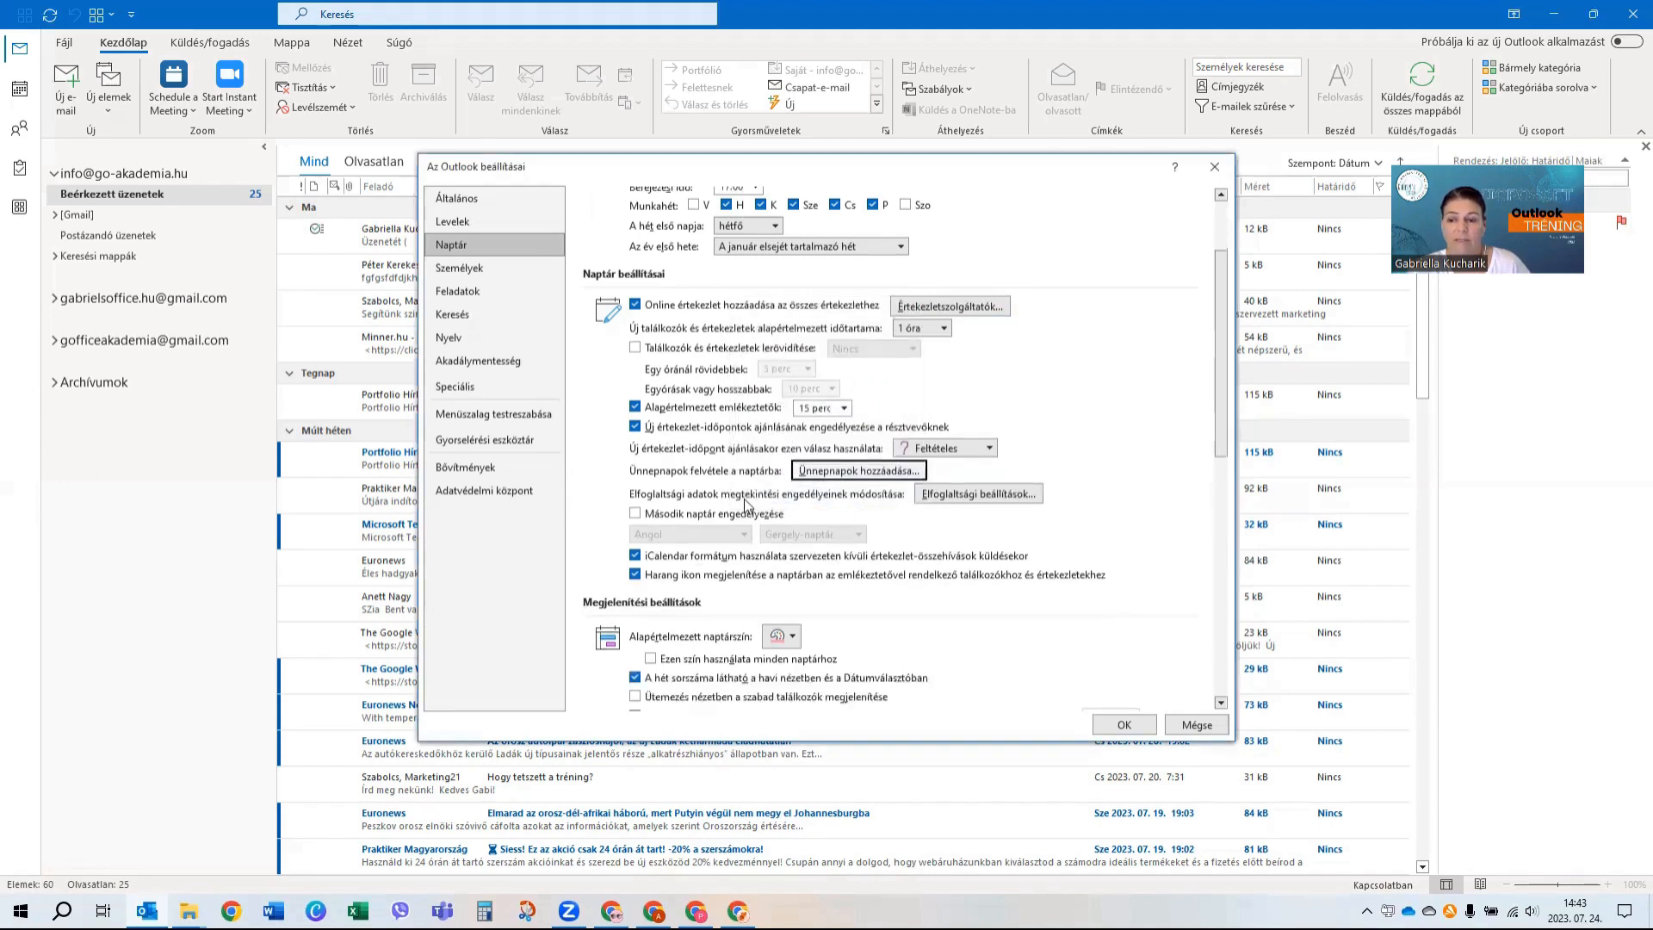
pyautogui.click(966, 496)
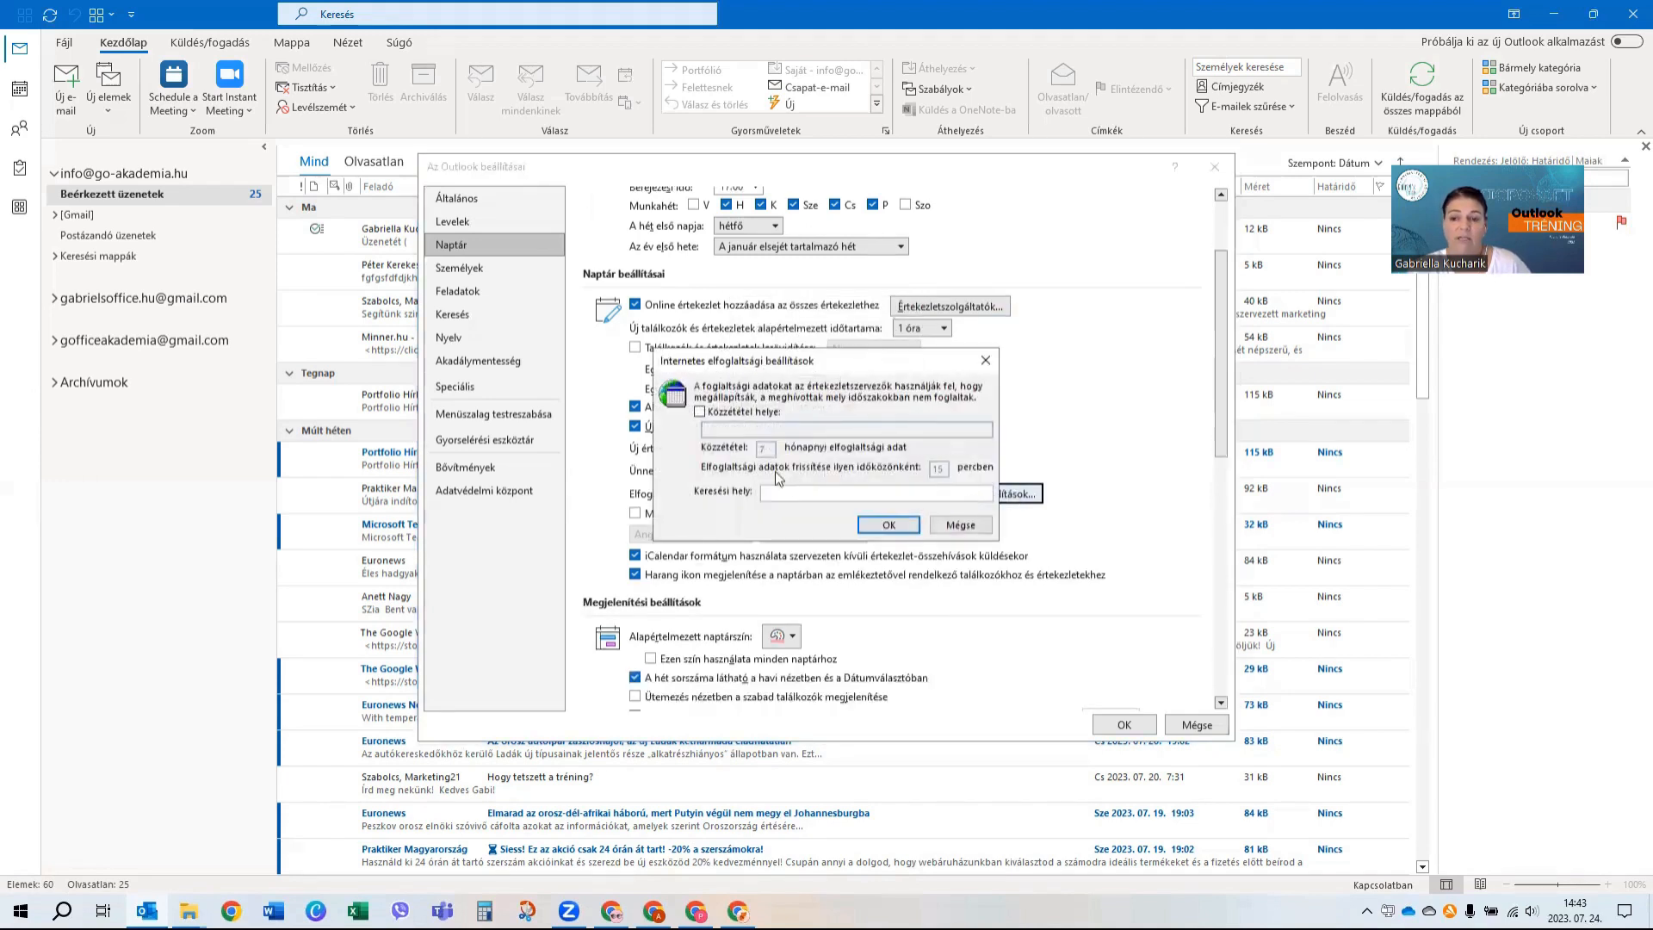
pyautogui.click(984, 363)
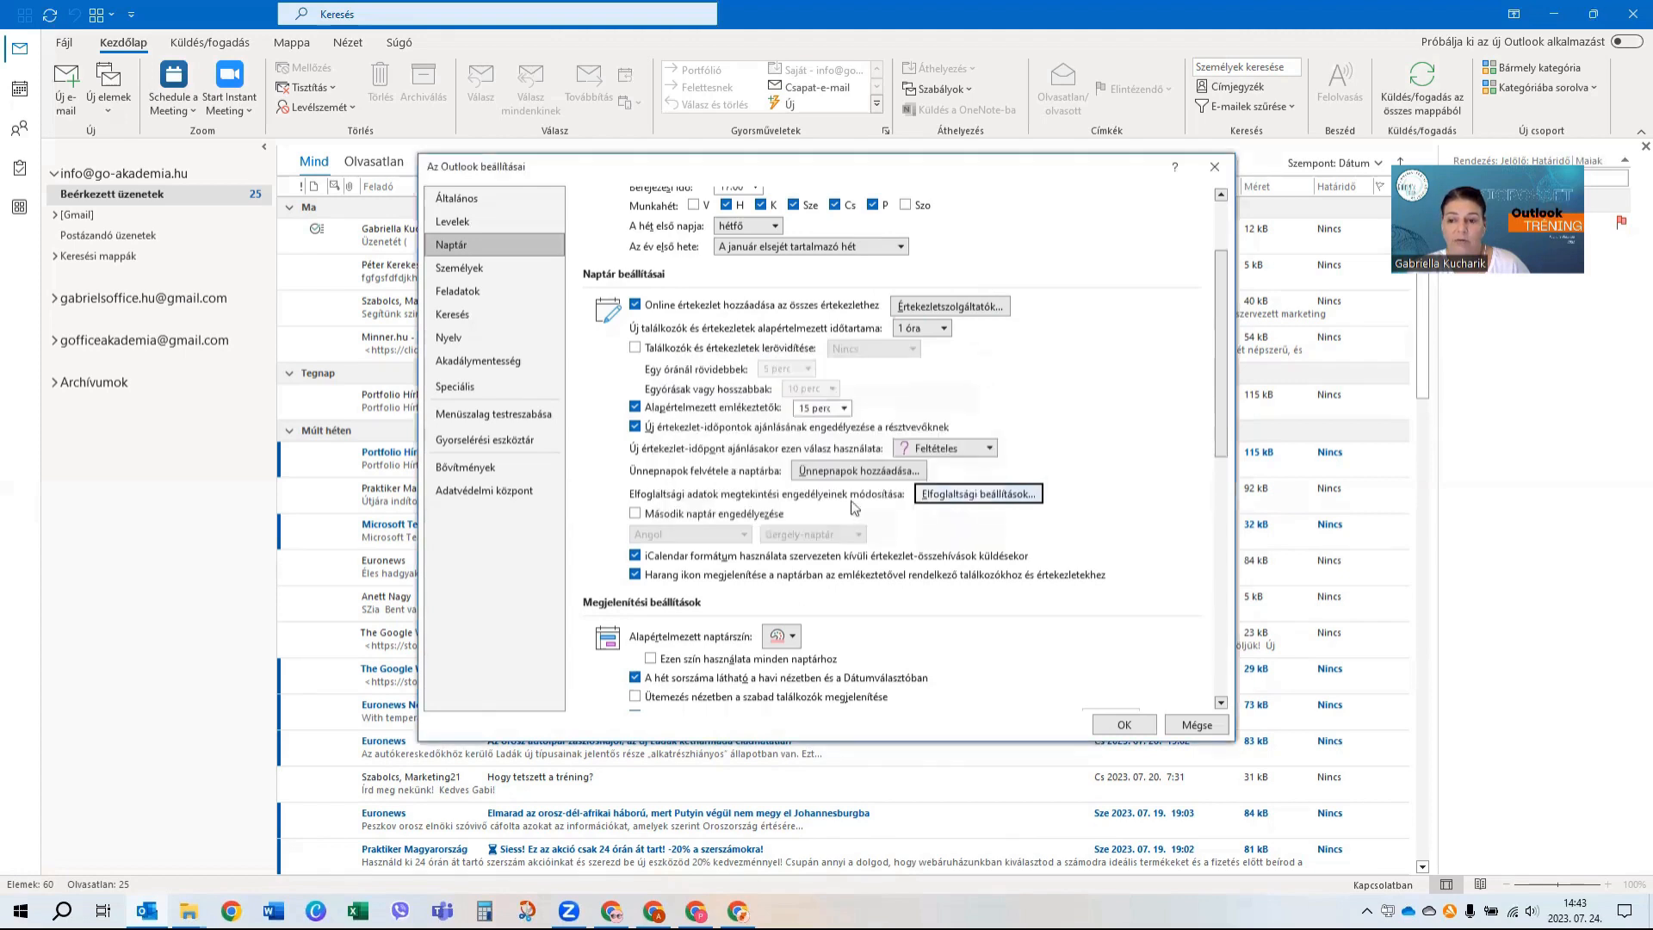
# Step: Set the default calendar colour to green, apply the options, and display the calendar
pyautogui.scroll(-1, 631, 517)
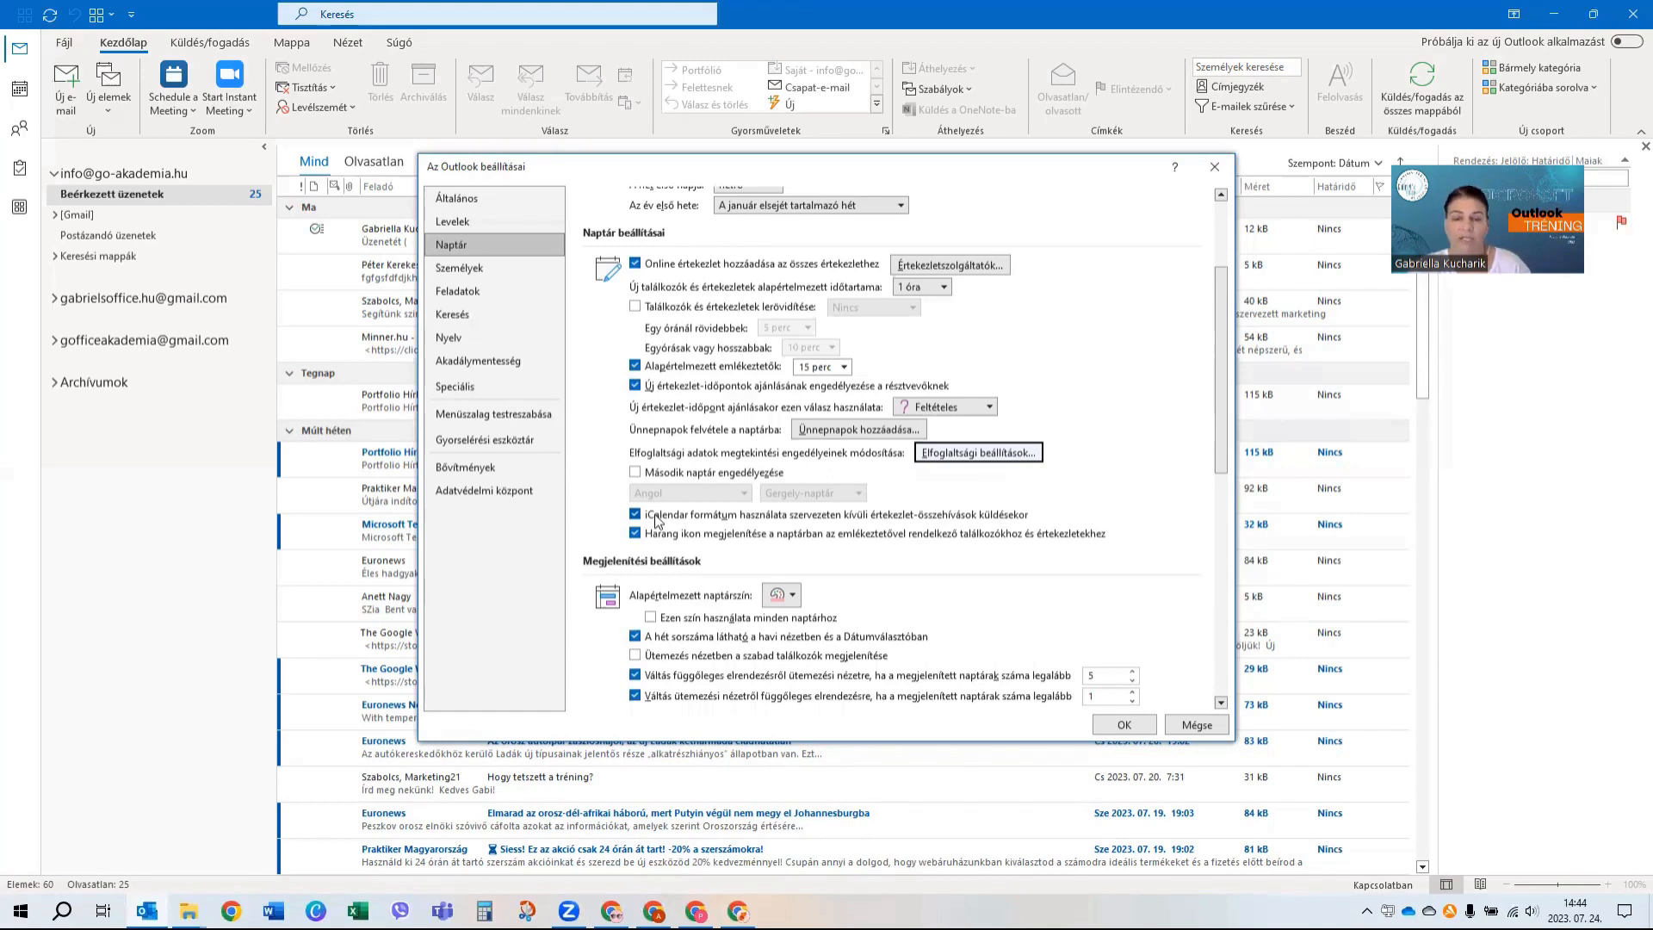
pyautogui.scroll(-1, 656, 521)
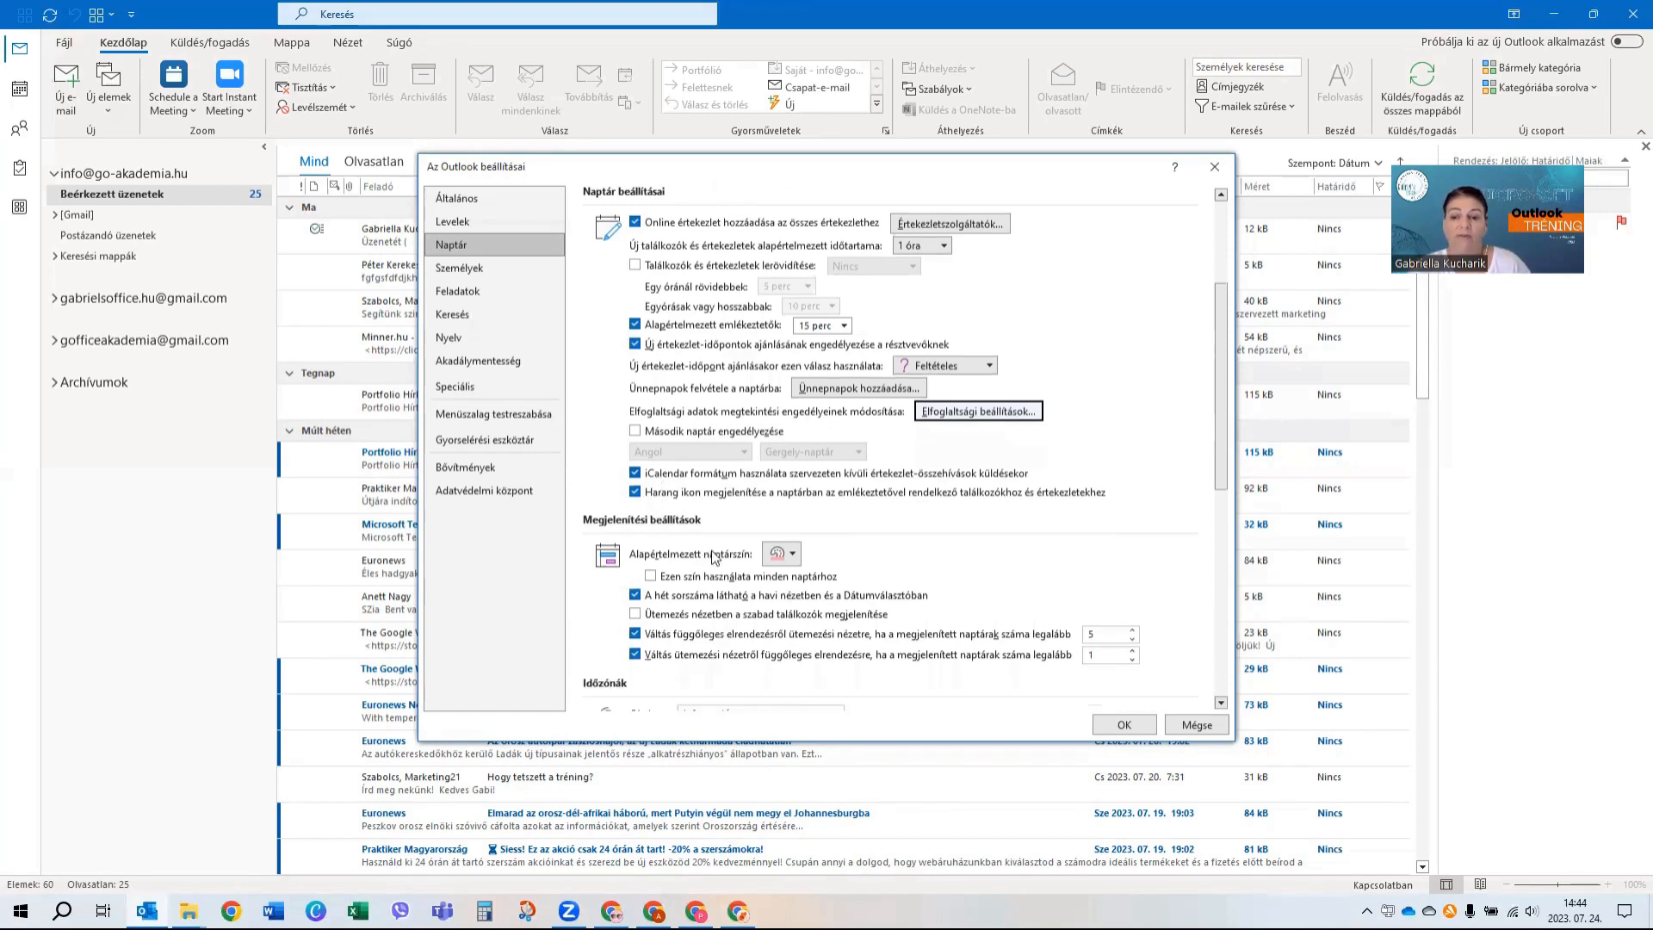
pyautogui.click(779, 556)
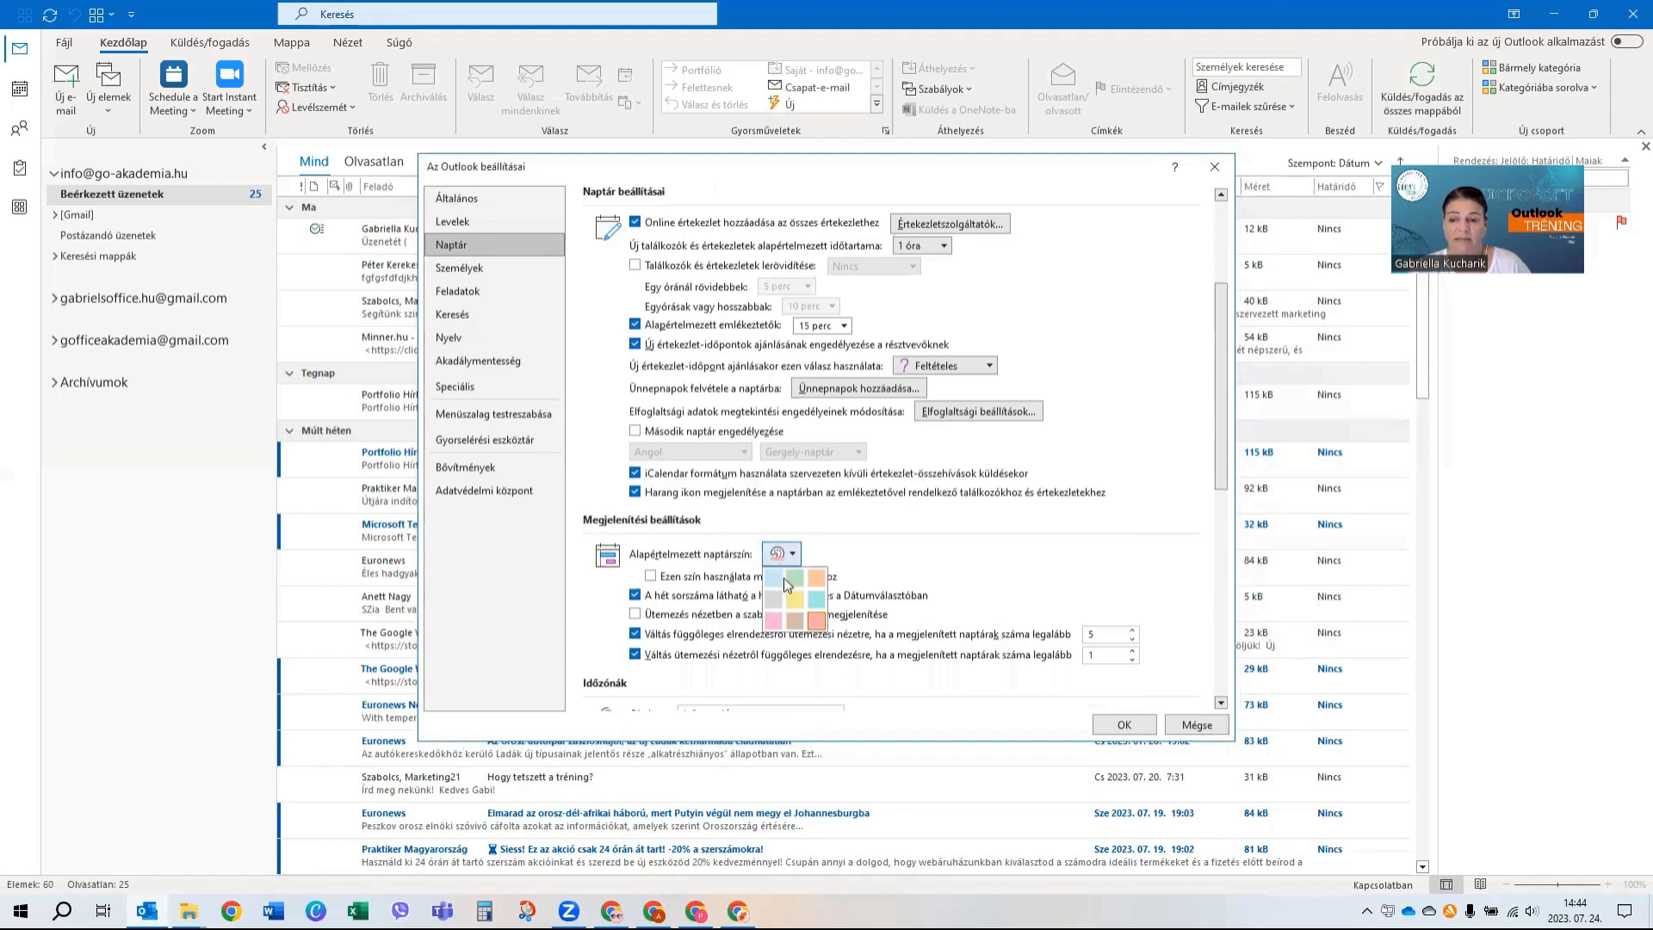
pyautogui.click(785, 579)
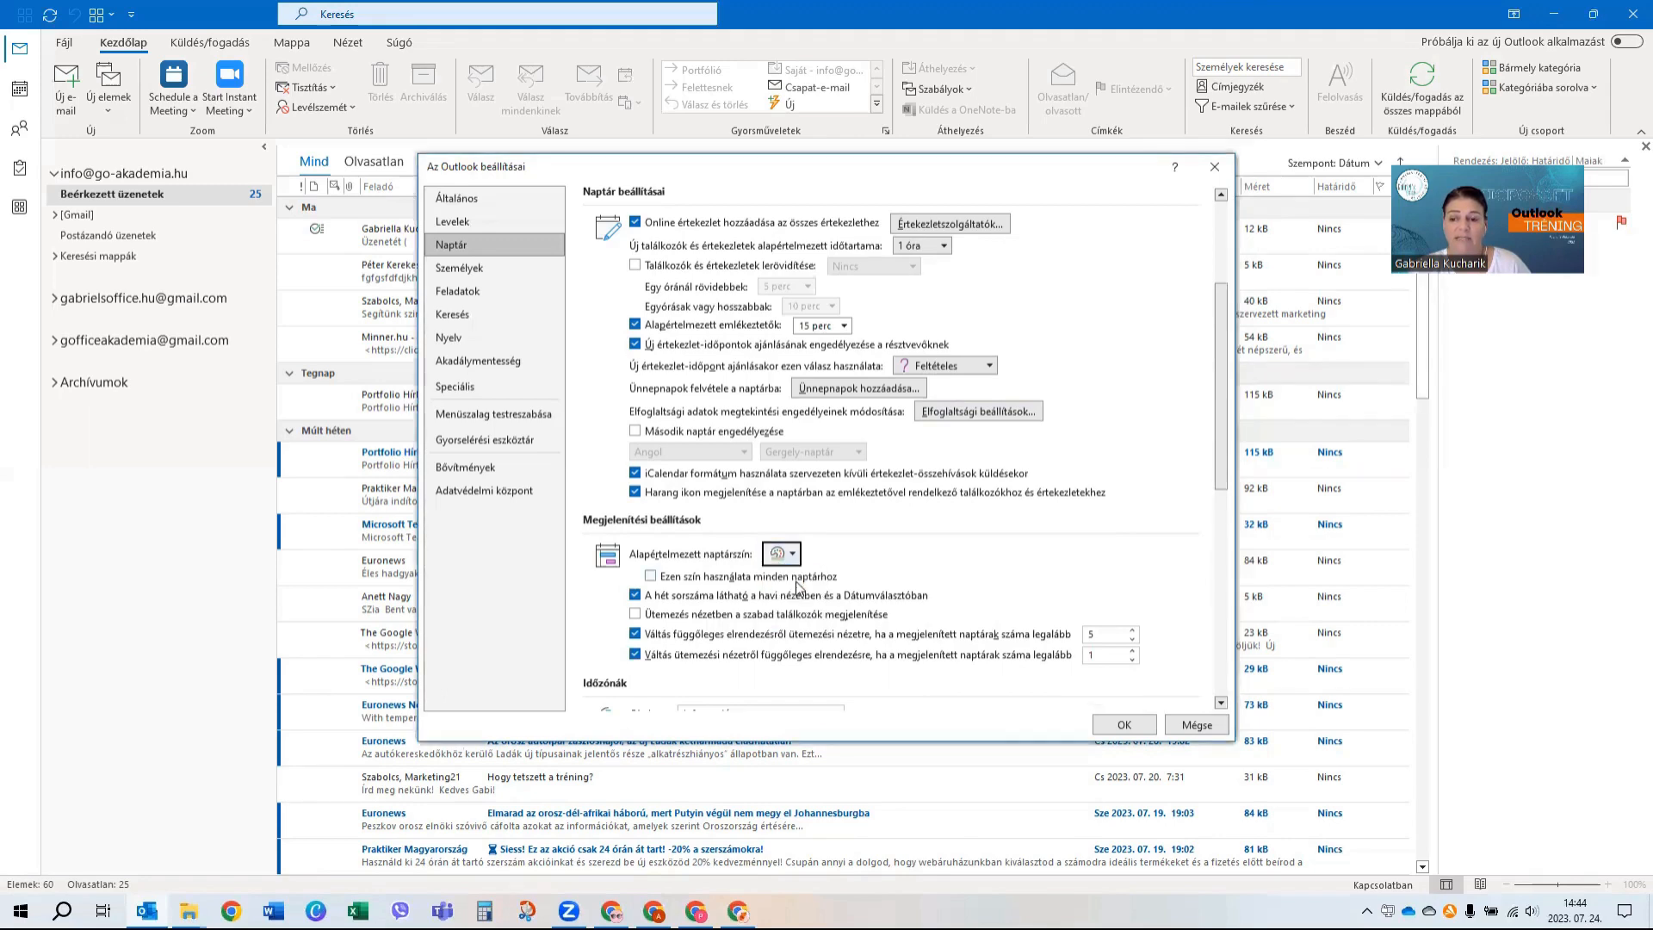
pyautogui.click(1124, 724)
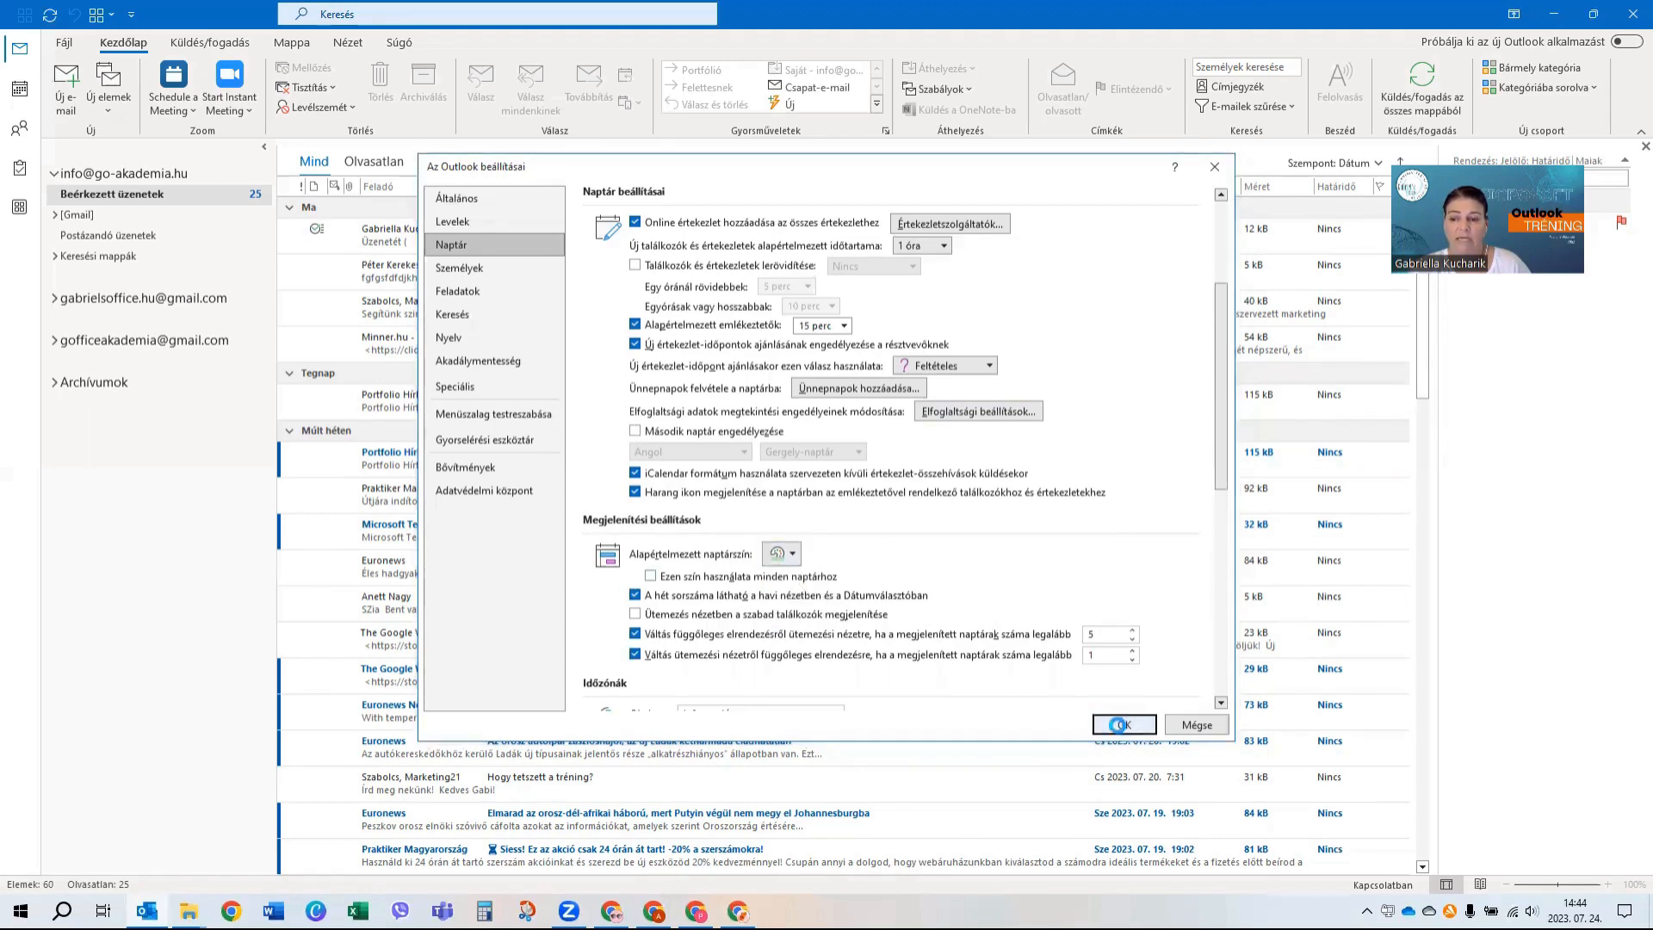
pyautogui.click(19, 87)
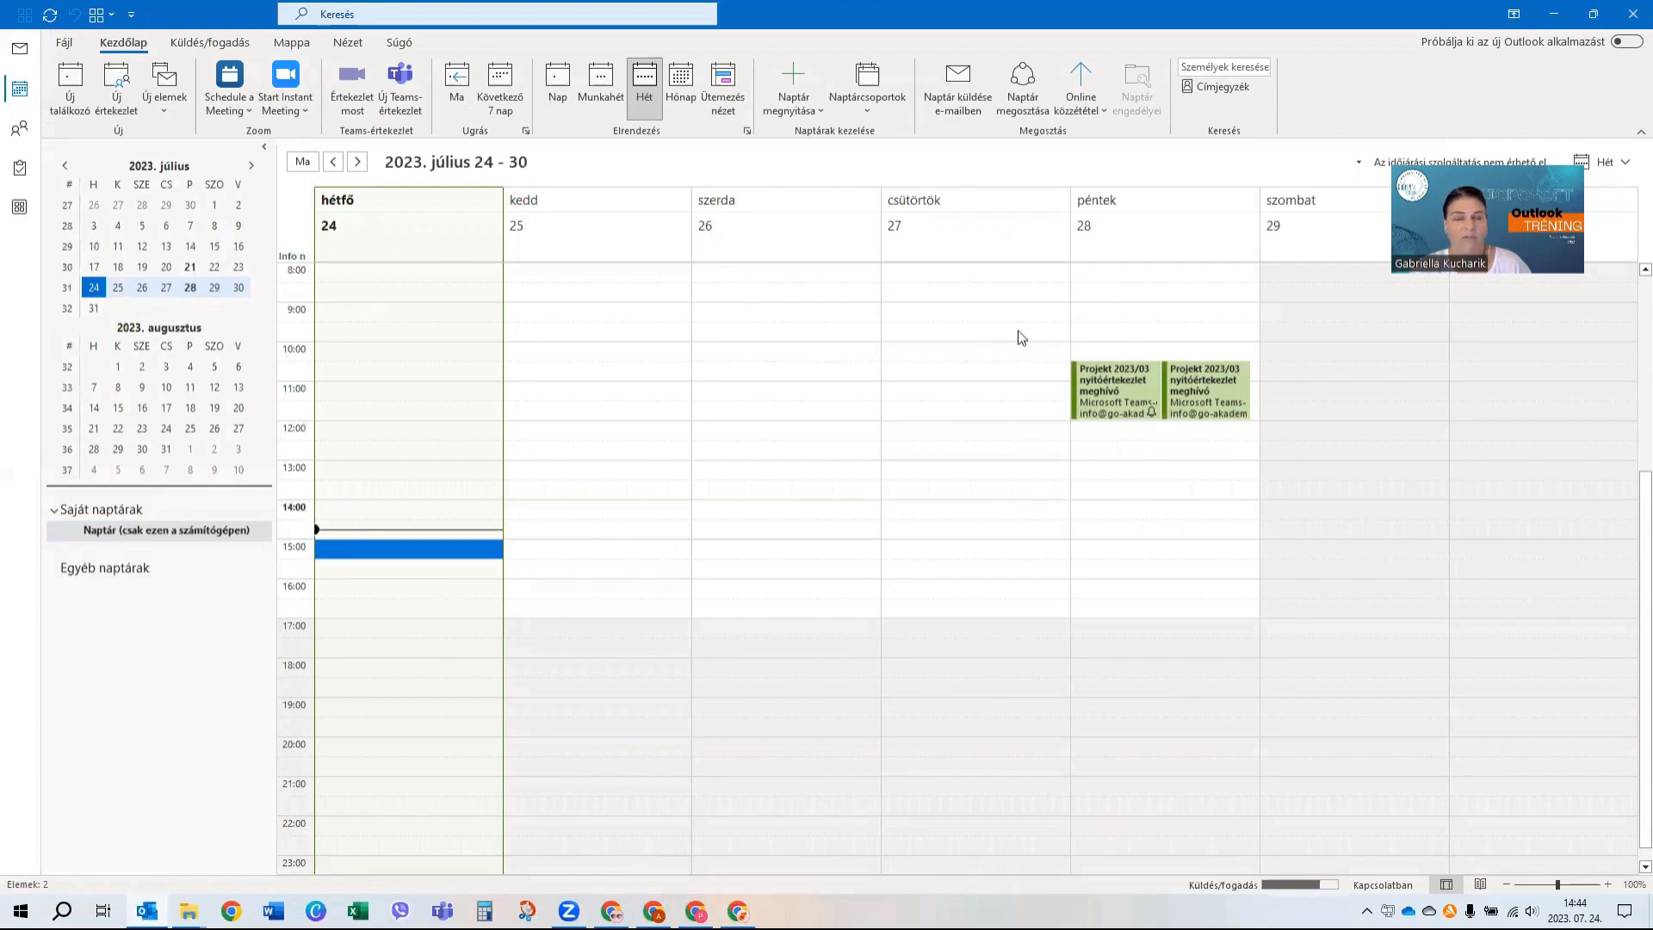
# Step: Reopen the calendar options and toggle the Időjárás megjelenítése a naptárban weather setting
pyautogui.click(65, 42)
pyautogui.press('Escape')
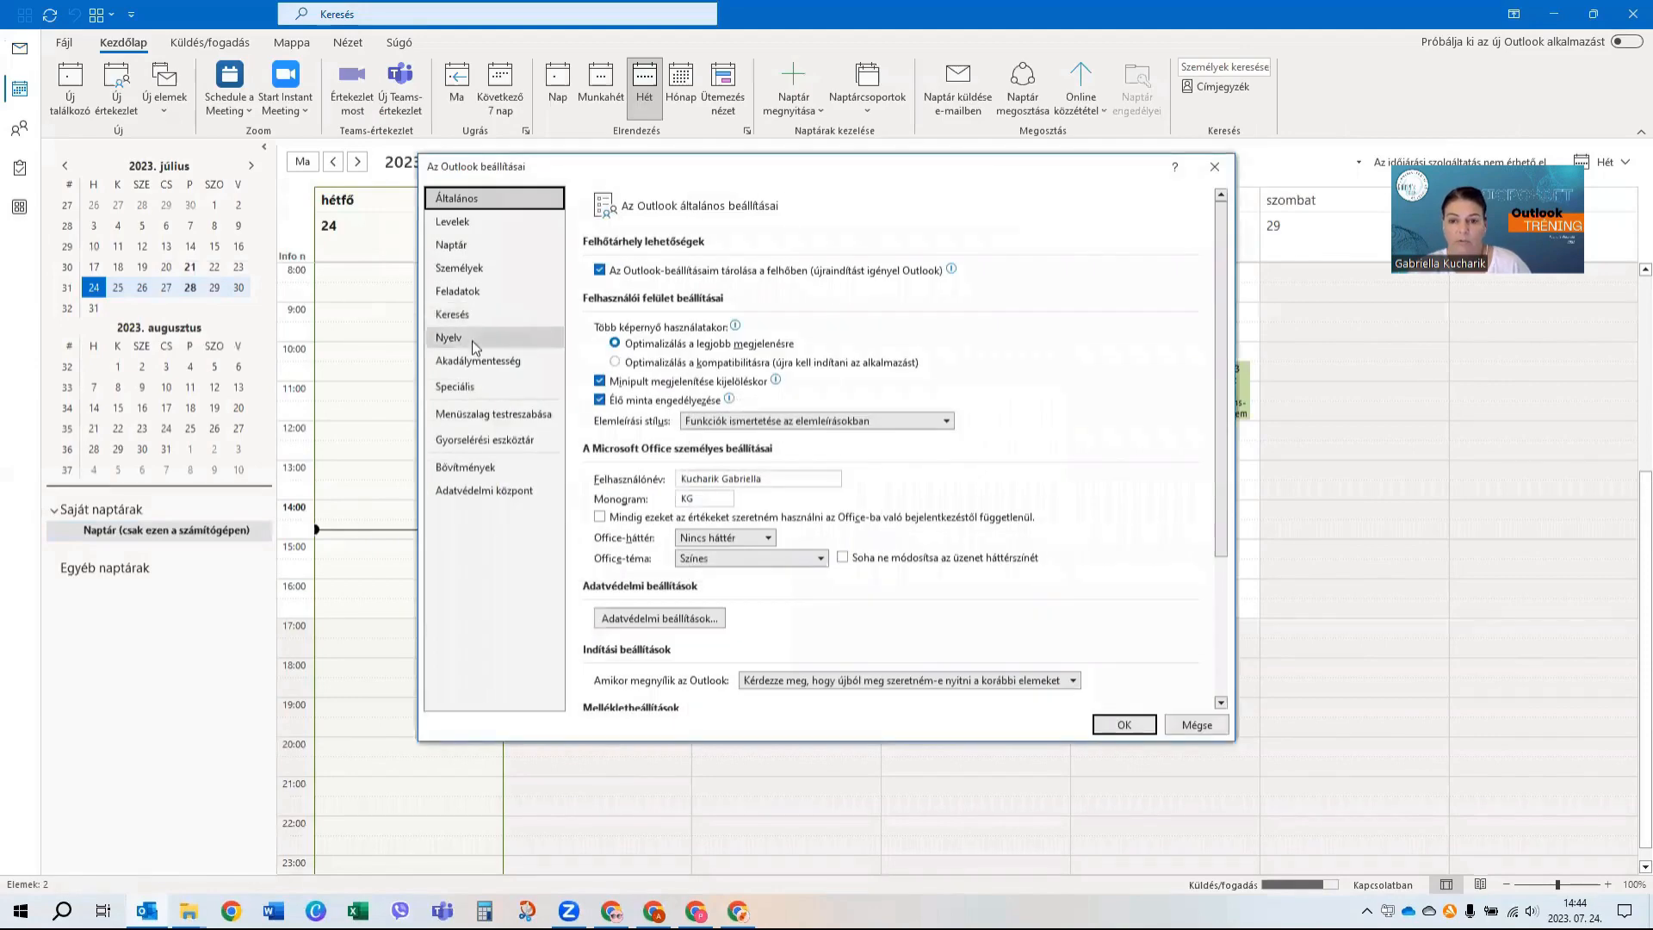
pyautogui.click(439, 244)
pyautogui.scroll(-6, 694, 332)
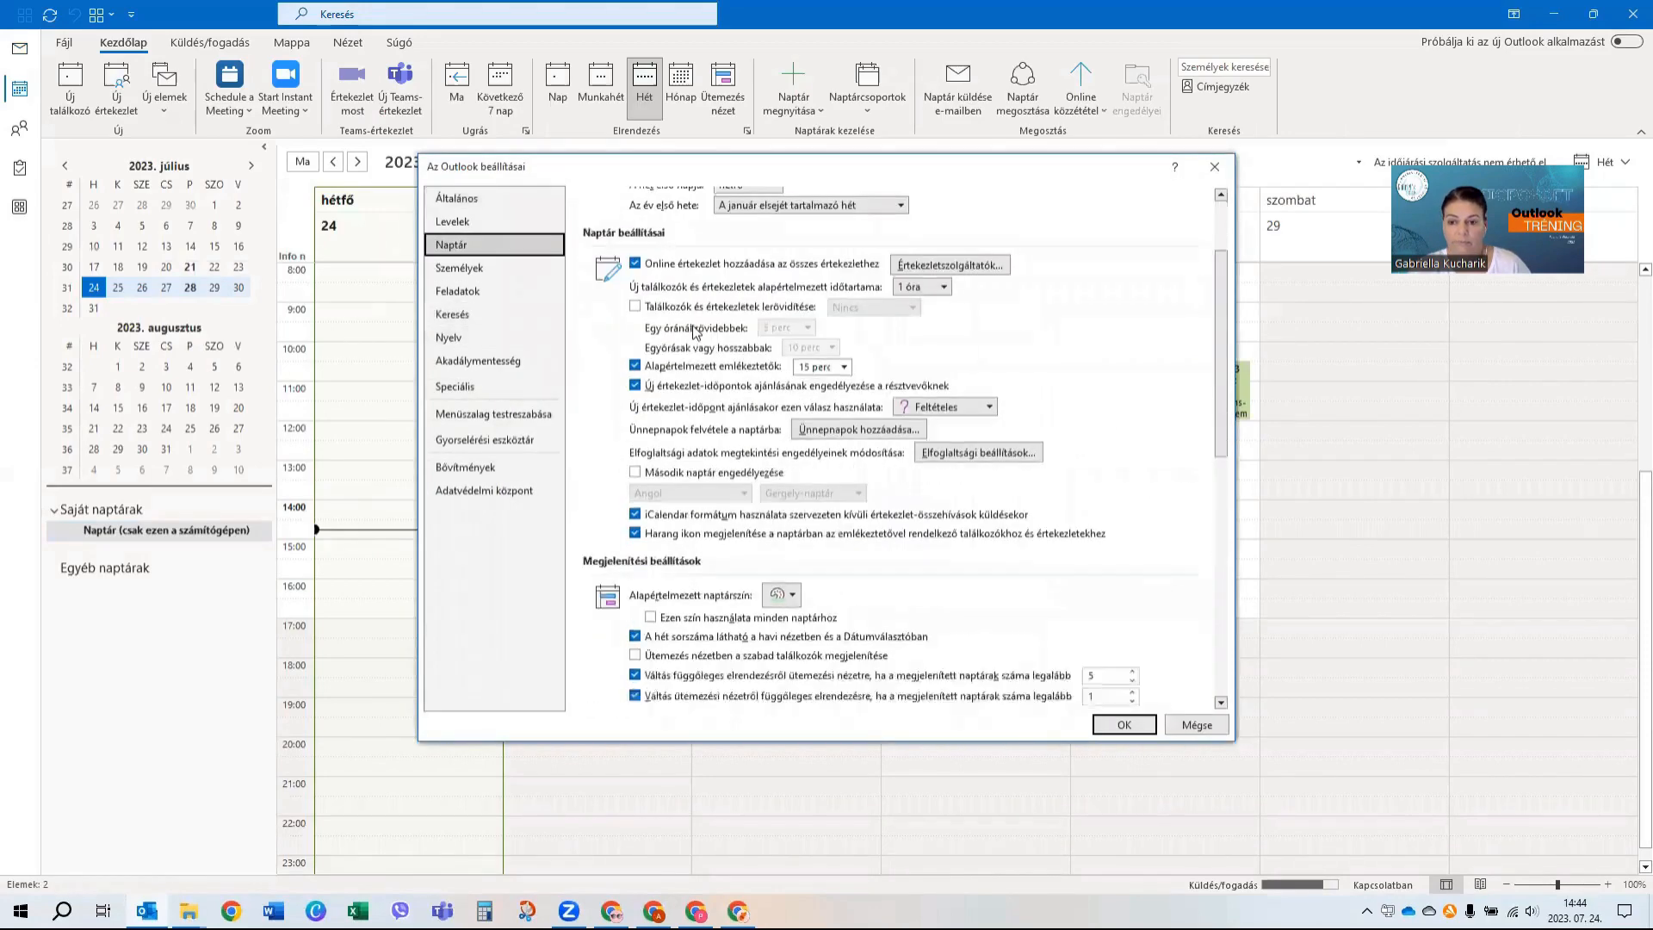
pyautogui.scroll(-5, 694, 331)
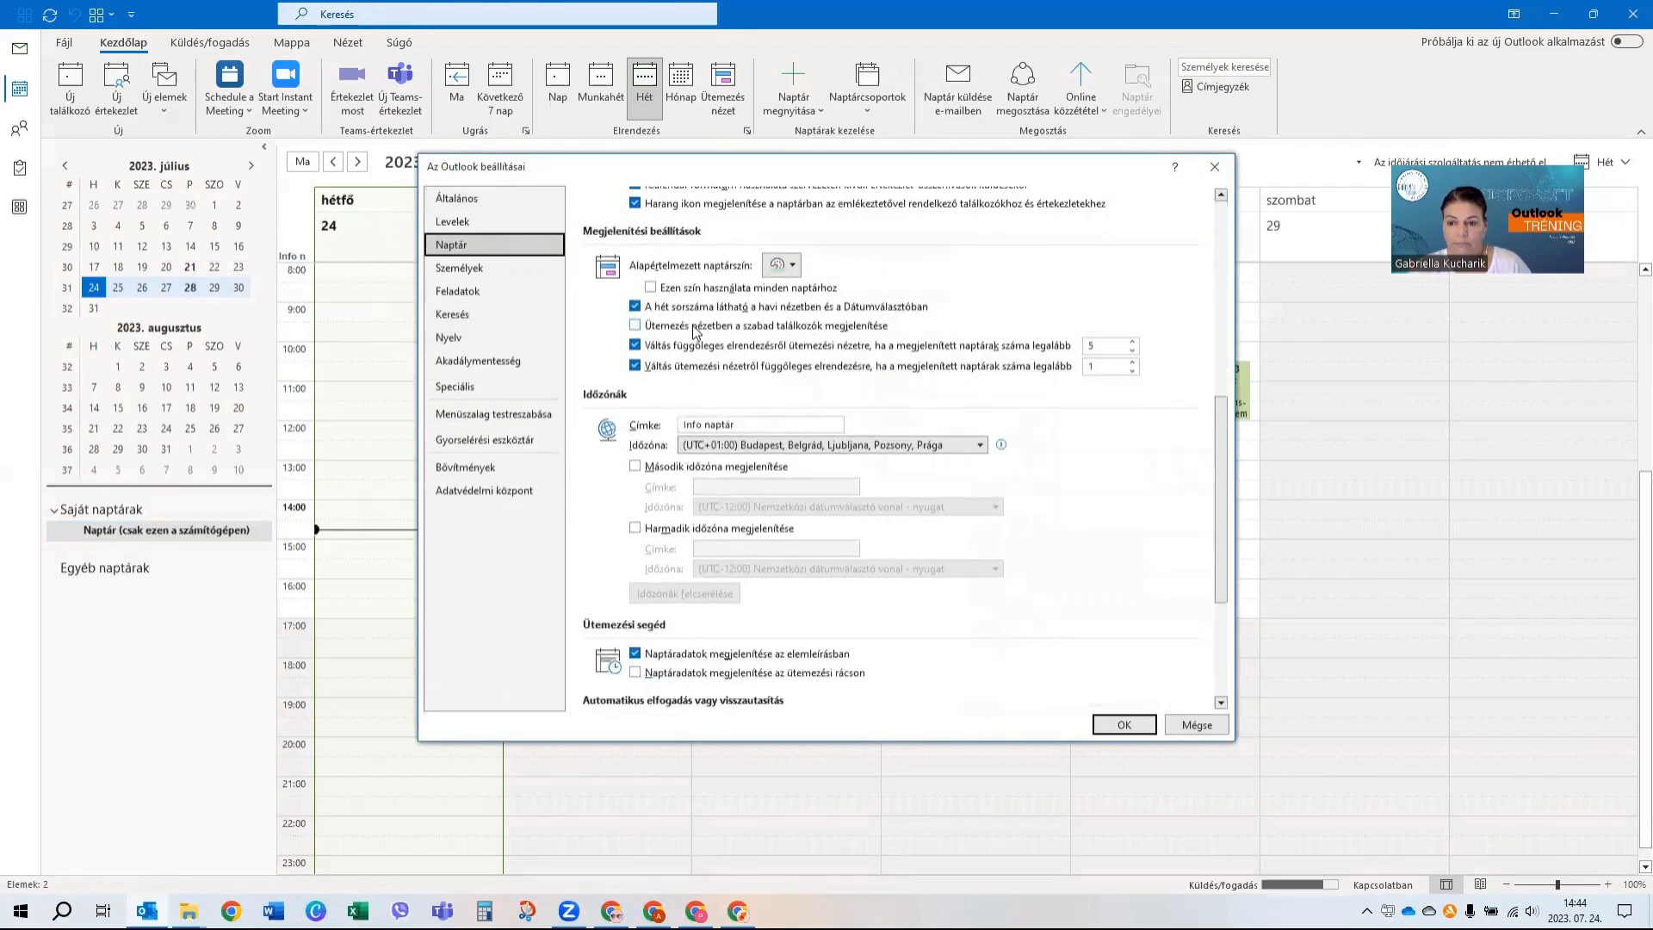
pyautogui.scroll(-5, 793, 467)
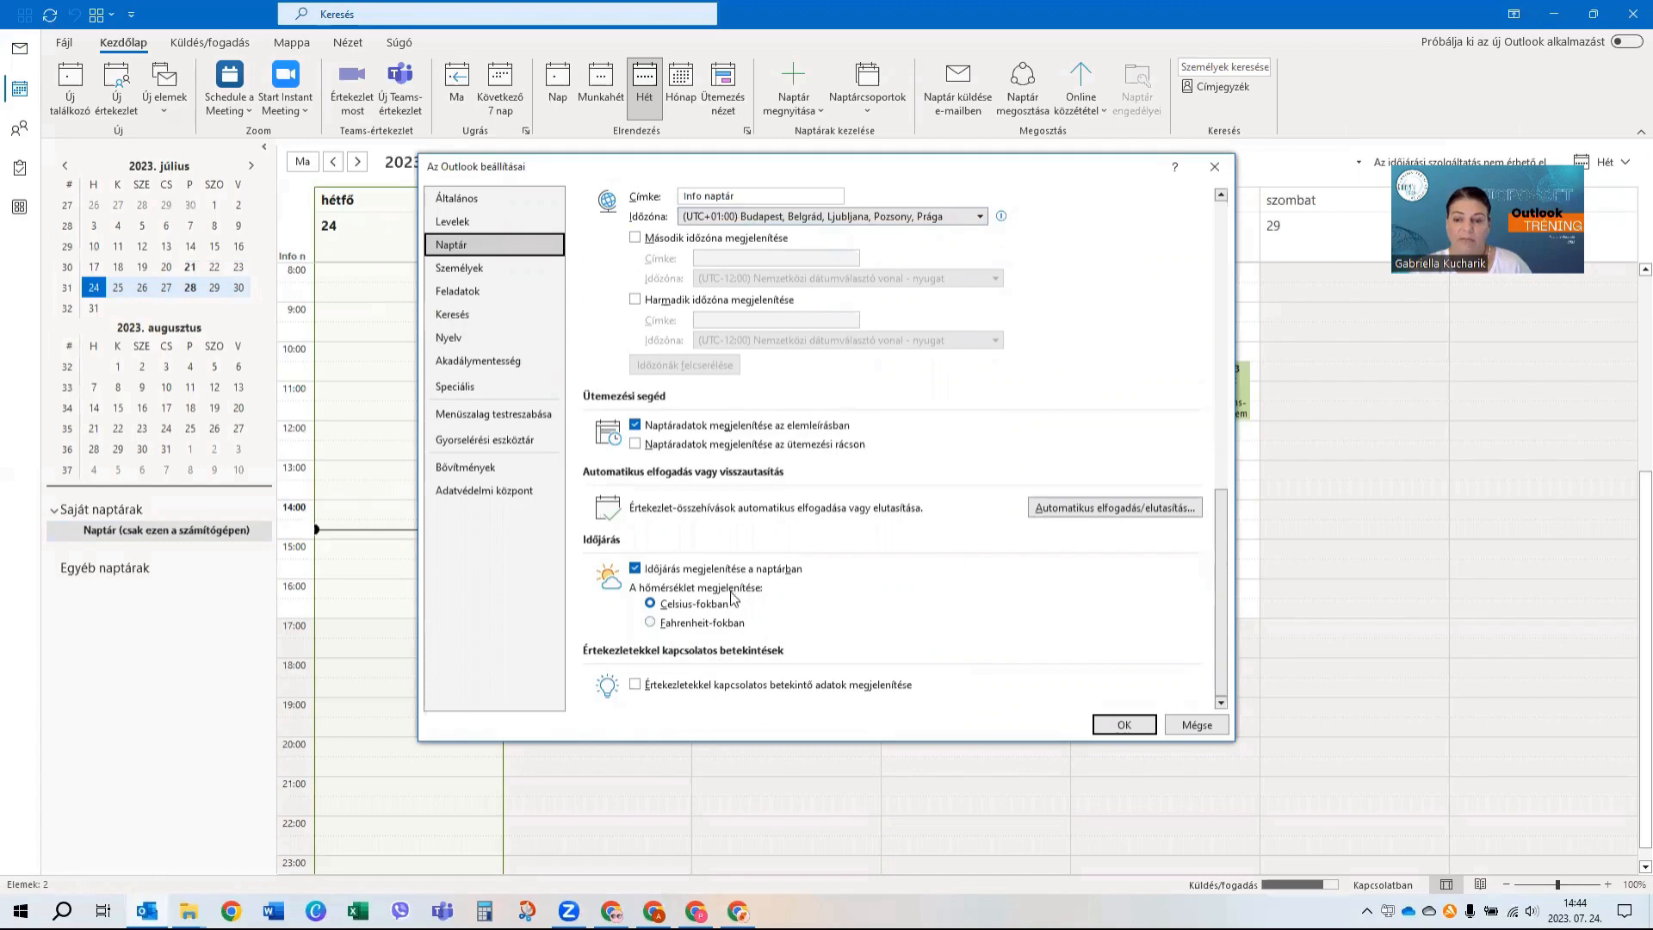
pyautogui.click(636, 569)
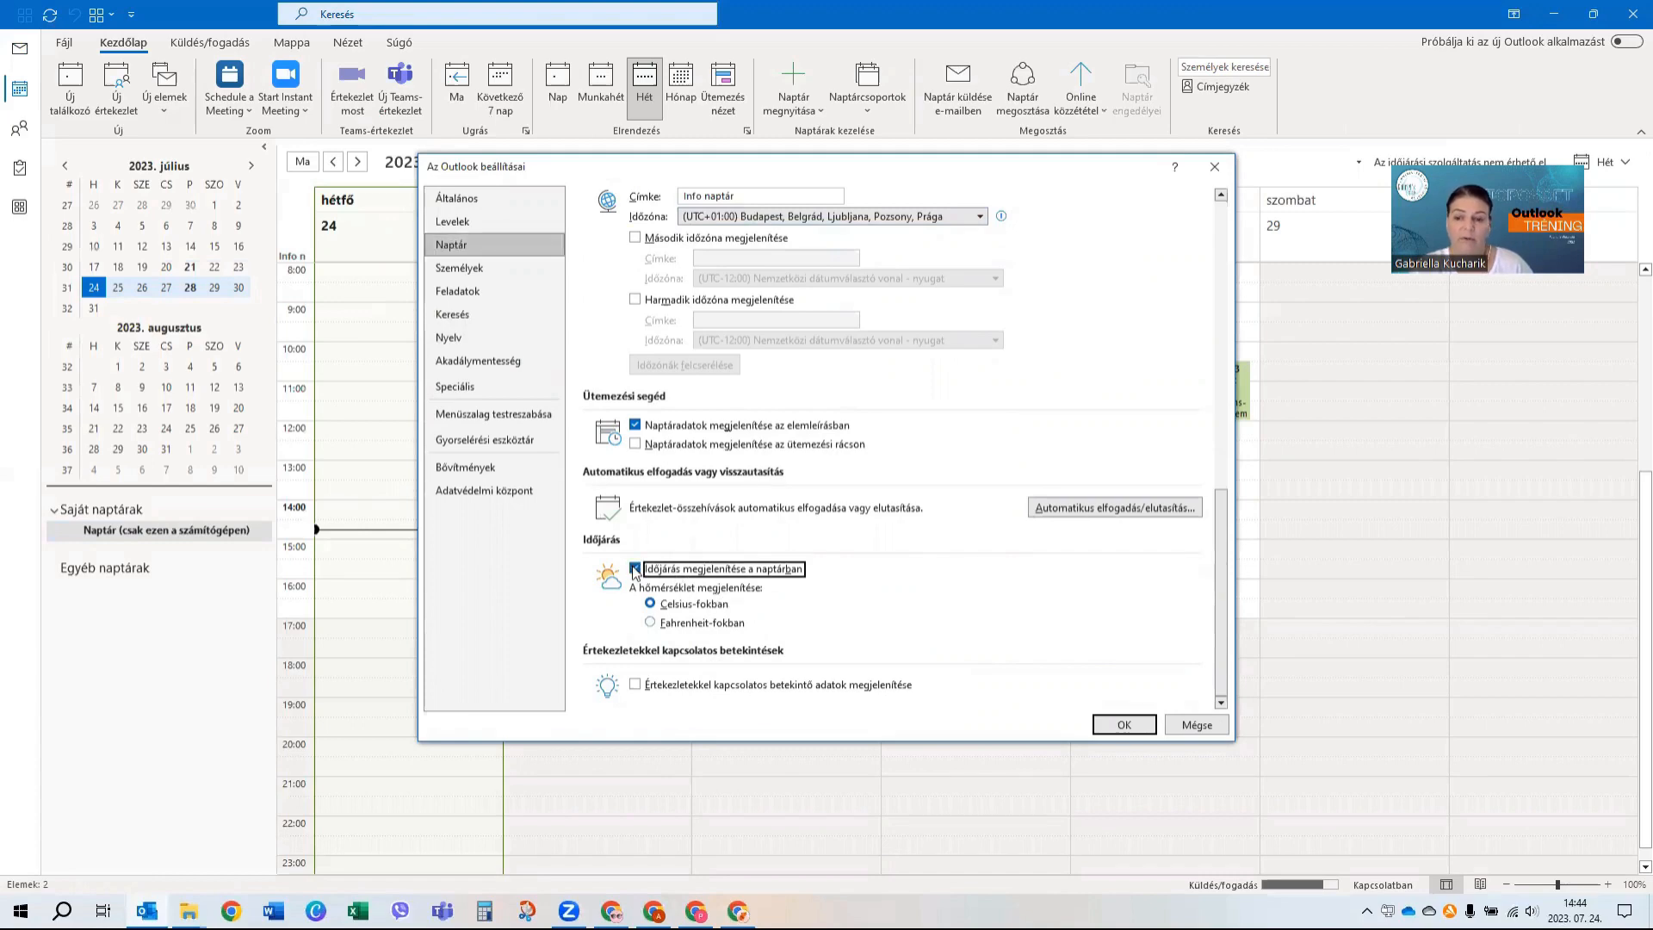